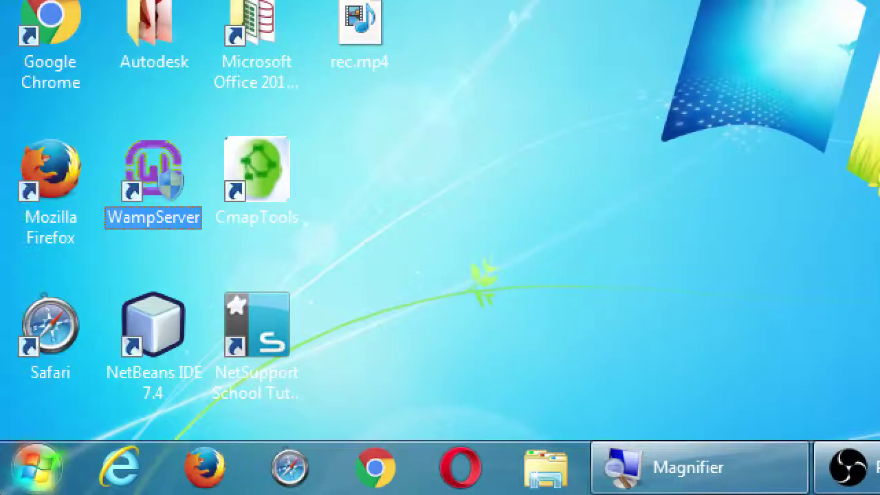
# Deselect the WampServer desktop shortcut and launch Firefox, which opens on sdce.edu.
pyautogui.click(224, 430)
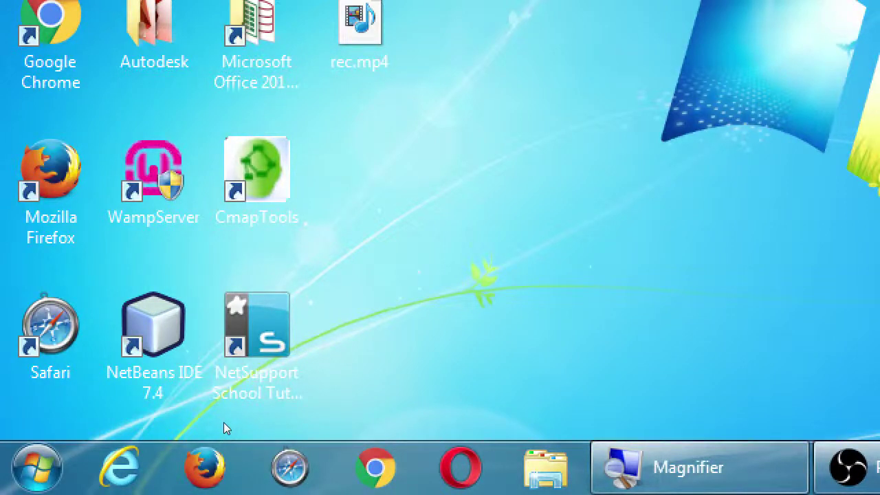
pyautogui.press('super+2')
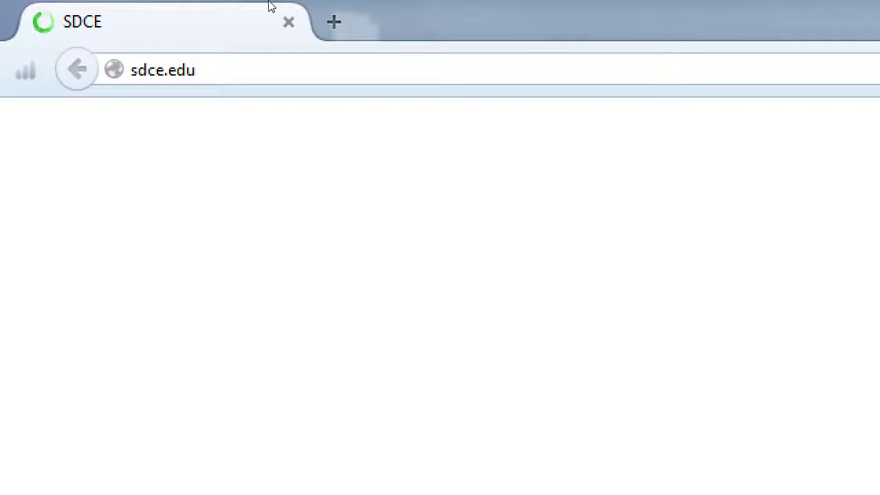
pyautogui.hotkey('ctrl', 'l')
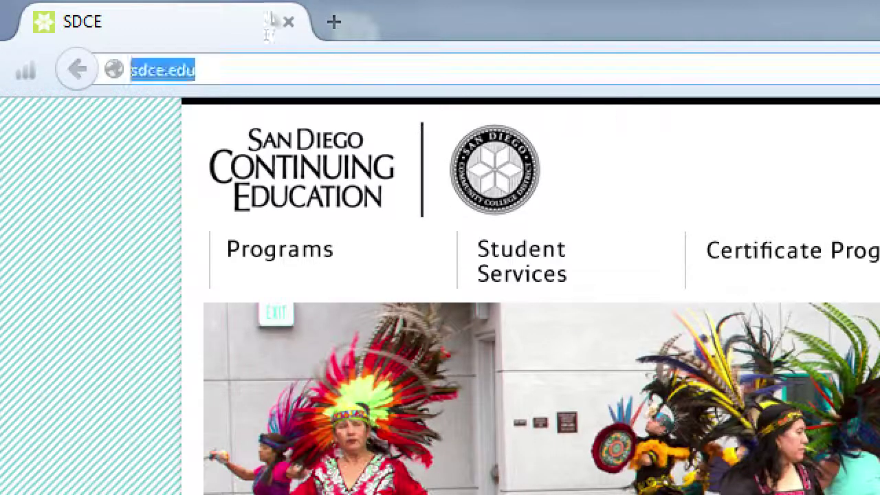
pyautogui.press('BackSpace')
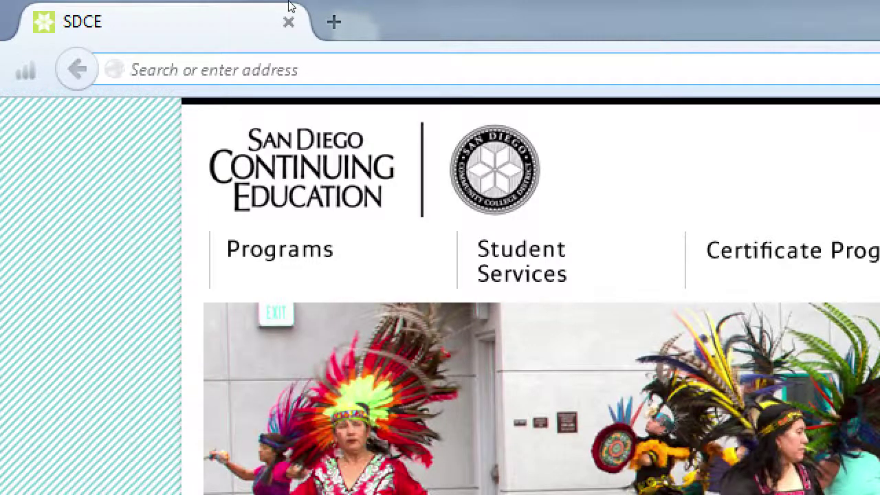
pyautogui.write('ht')
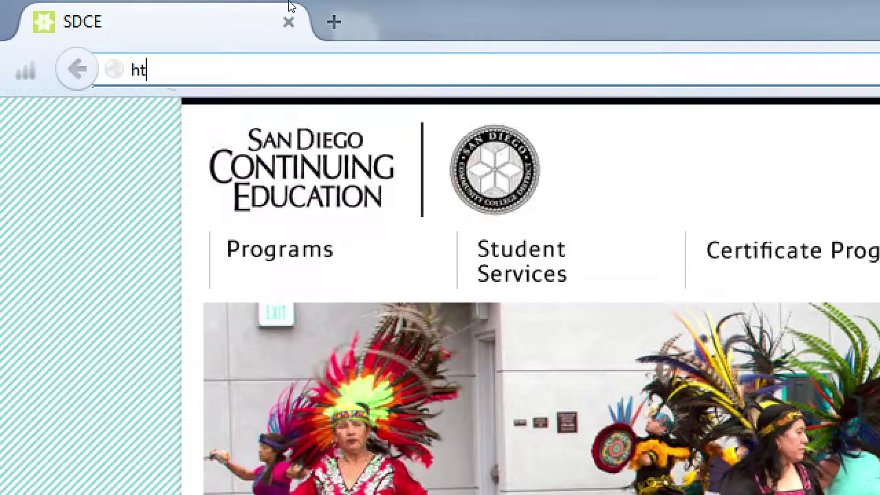
pyautogui.write('tp://loca')
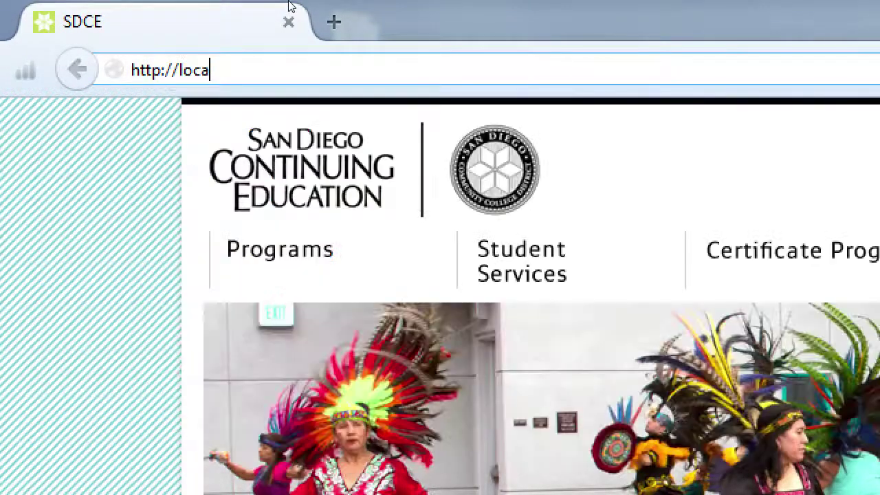
pyautogui.write('lhost')
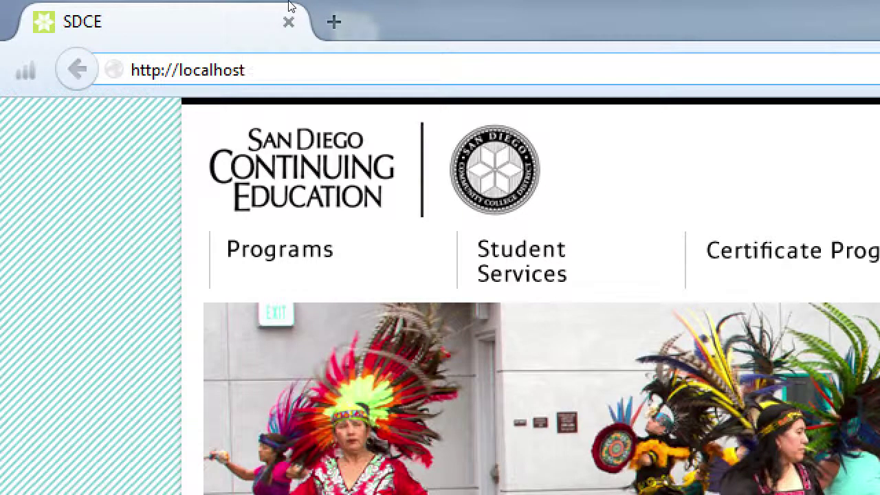
pyautogui.press('Return')
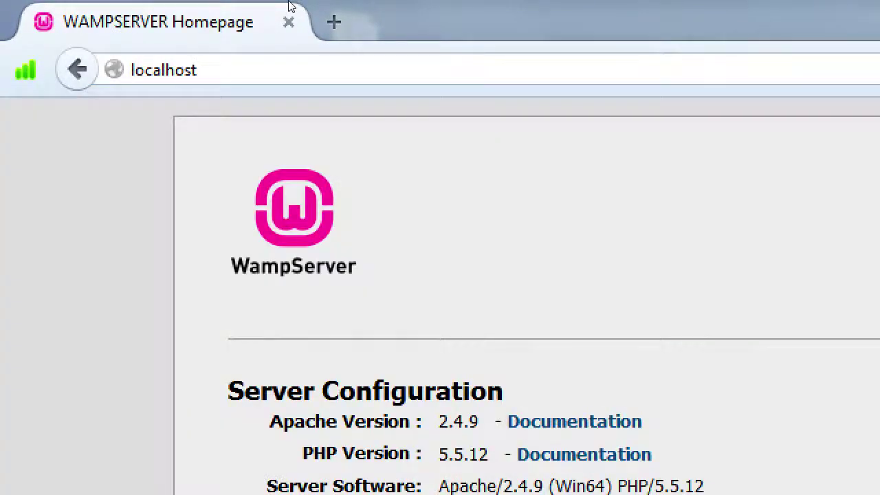
pyautogui.hotkey('ctrl', 'l')
pyautogui.press('Home')
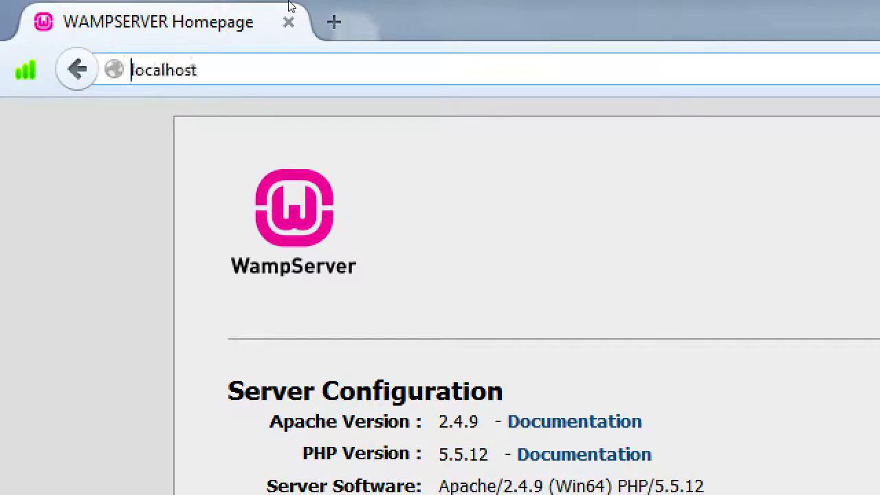
pyautogui.write('http://')
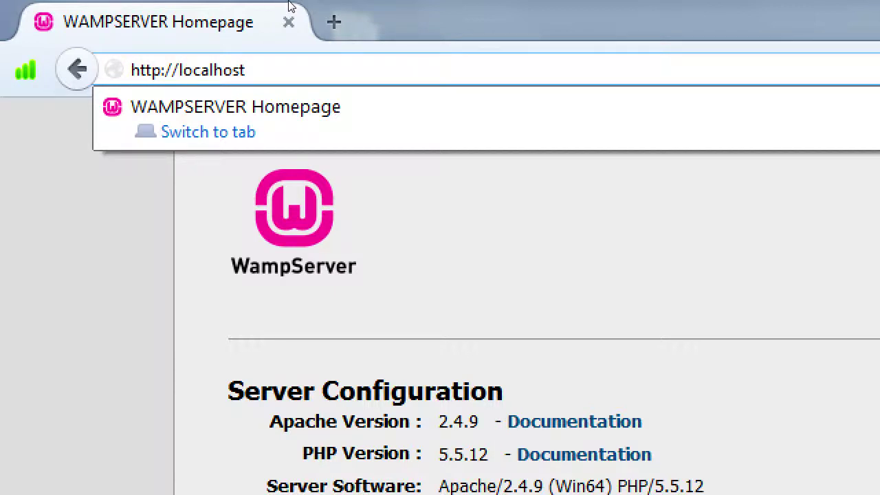
pyautogui.press('End')
pyautogui.write('/php')
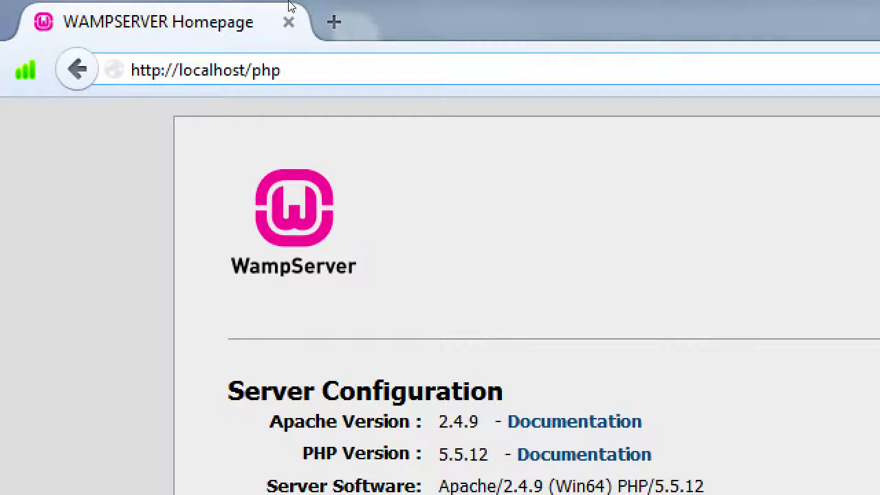
pyautogui.write('myadmin')
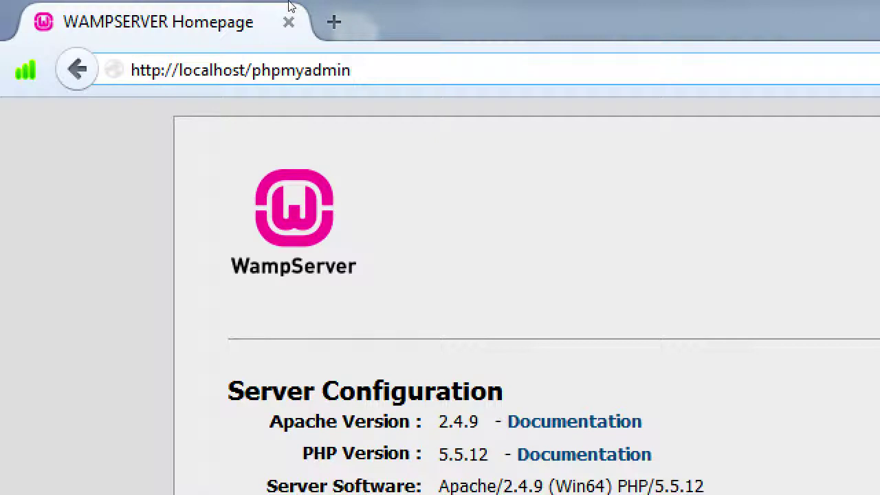
pyautogui.press('Return')
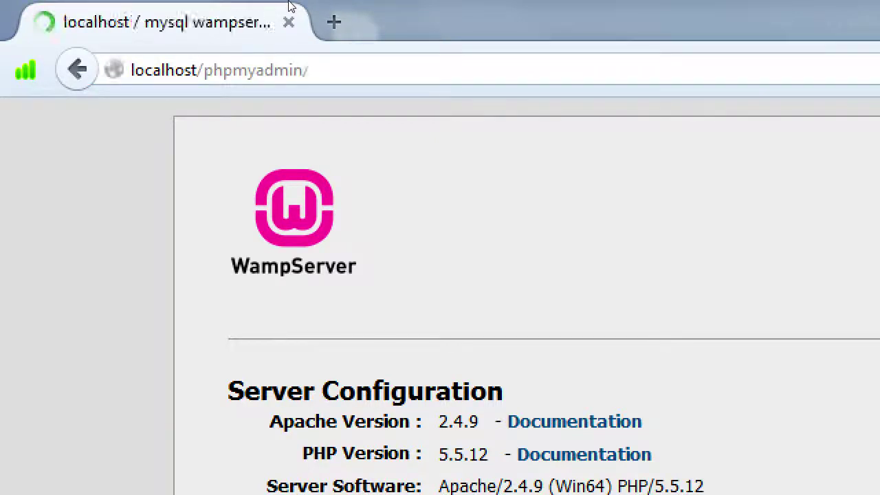
pyautogui.hotkey('ctrl', 'l')
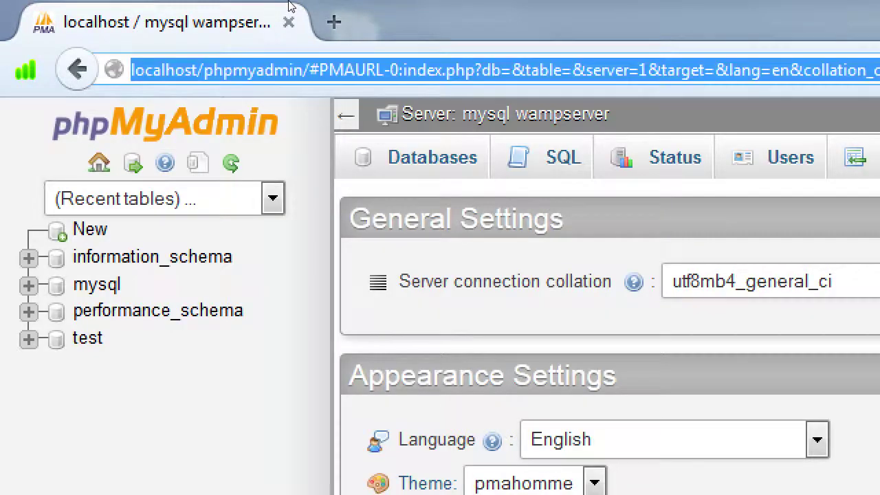
pyautogui.press('Home')
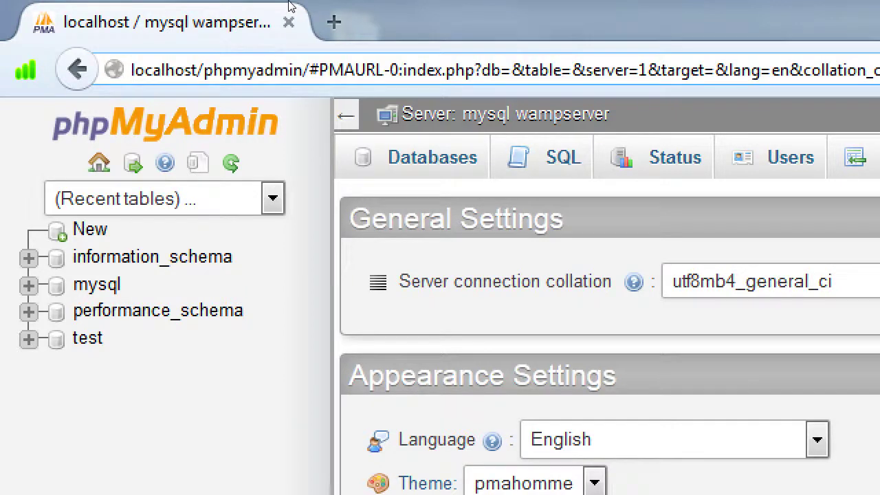
pyautogui.write('http://')
pyautogui.hotkey('ctrl', 'Right')
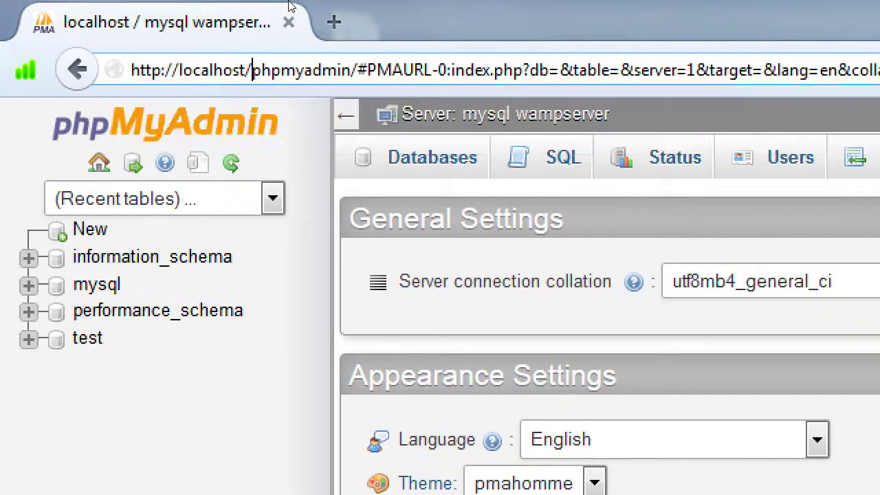
pyautogui.hotkey('ctrl', 'Right')
pyautogui.hotkey('shift', 'End')
pyautogui.press('Delete')
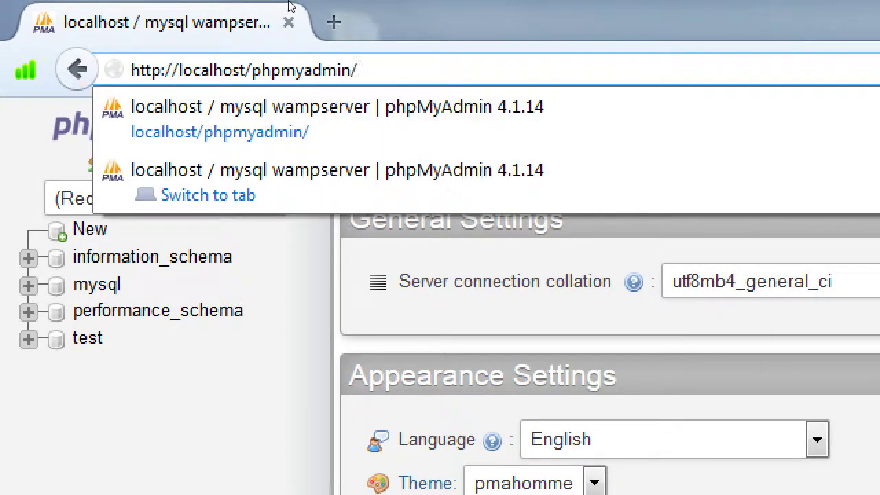
pyautogui.press('Home')
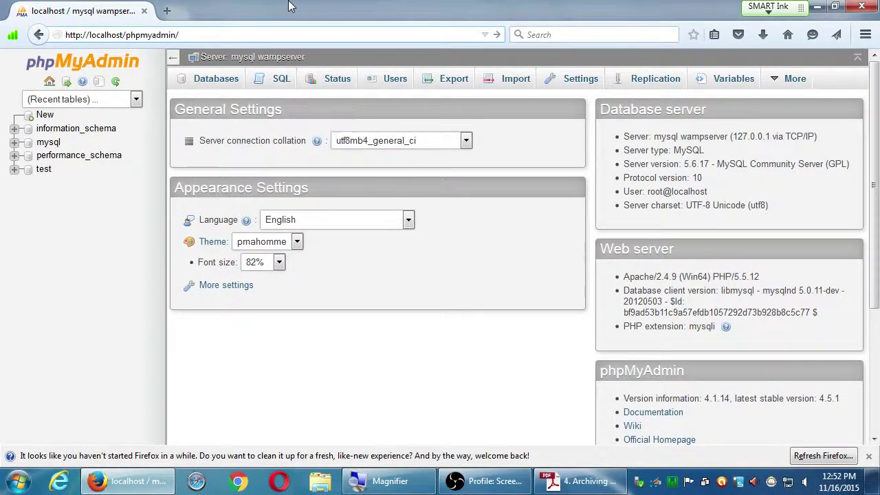
# Dismiss the Firefox refresh notice and create a database named wordpress.
pyautogui.click(868, 457)
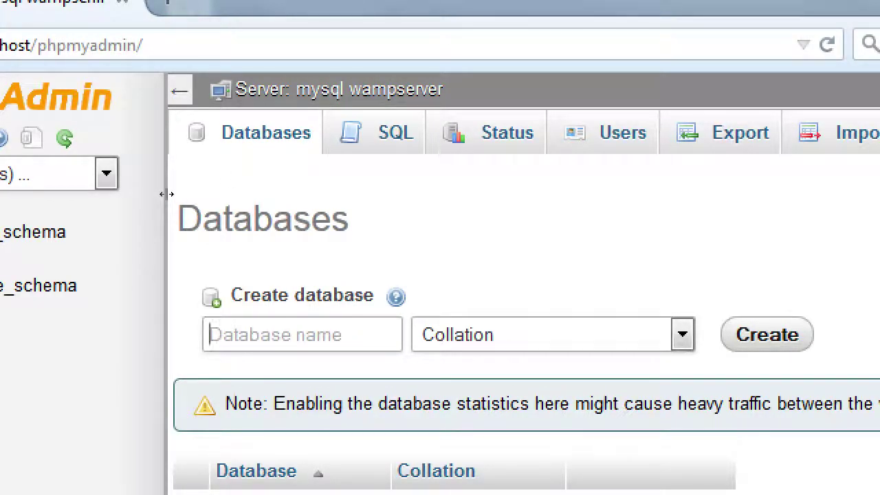
pyautogui.write('wordpress')
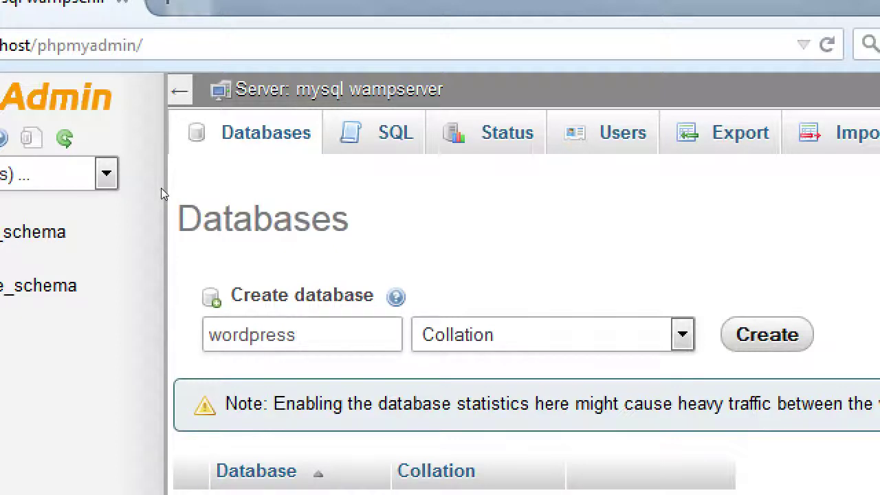
pyautogui.press('Return')
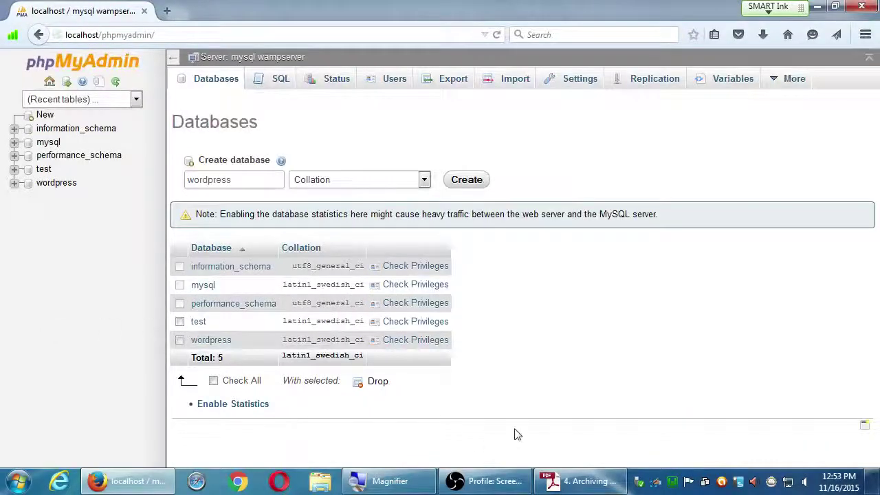
# Bring the Adobe Reader 'Archiving WordPress with Duplicator' guide to the front.
pyautogui.click(591, 481)
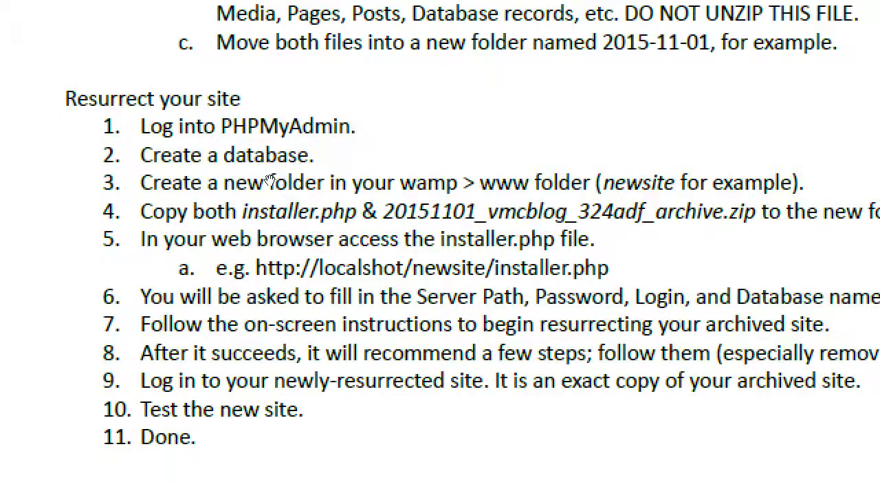
# Shrink the Reader window, magnify the Resurrect your site list, then show the desktop.
pyautogui.press('super+Down')
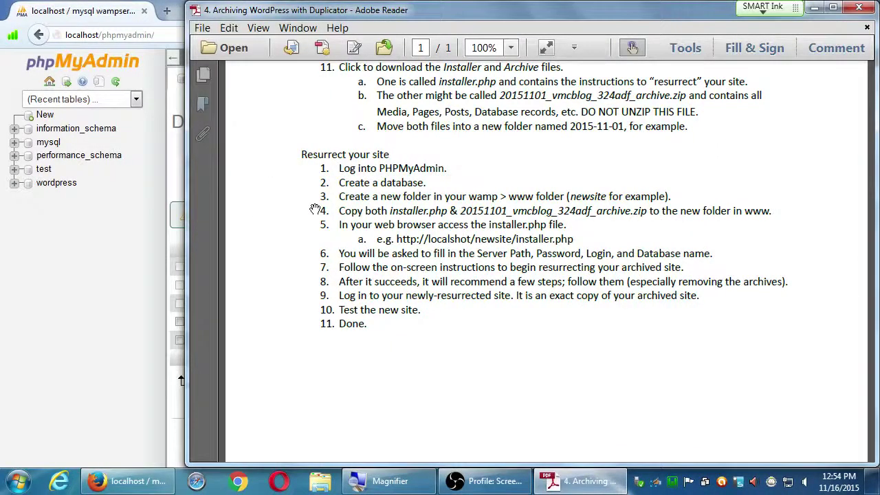
pyautogui.press('super+plus')
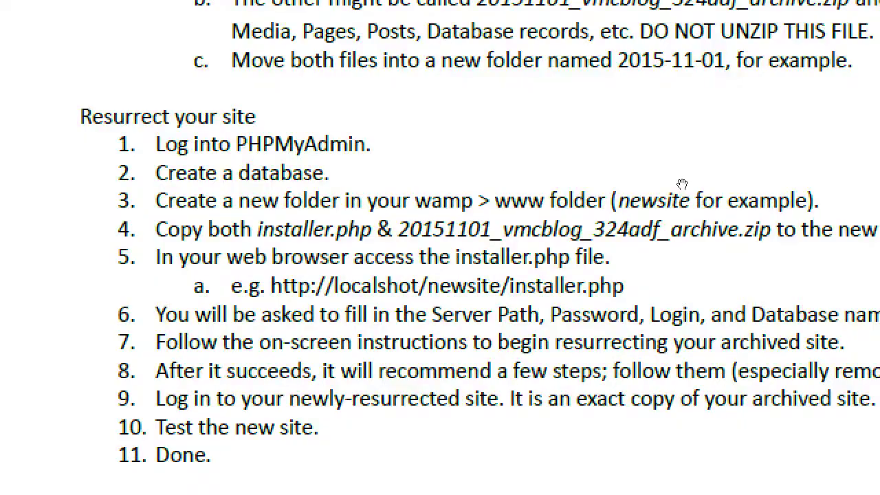
pyautogui.press('super+minus')
pyautogui.press('super+d')
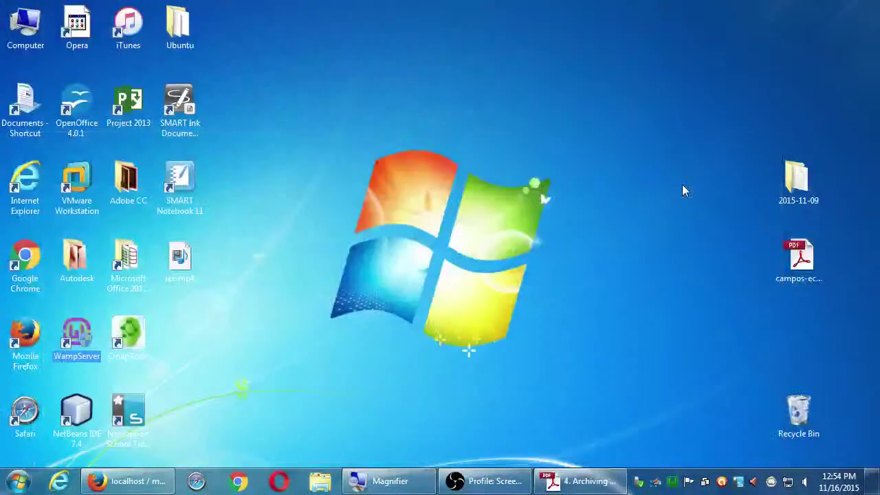
pyautogui.click(791, 180)
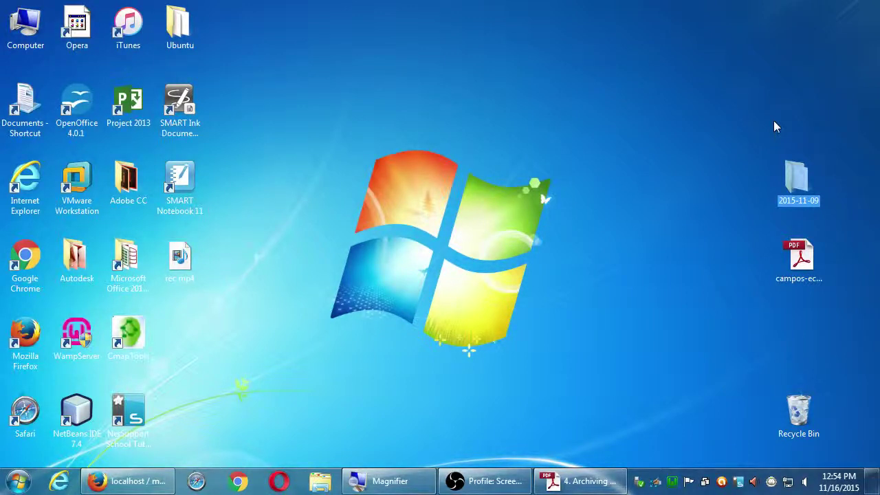
pyautogui.press('Return')
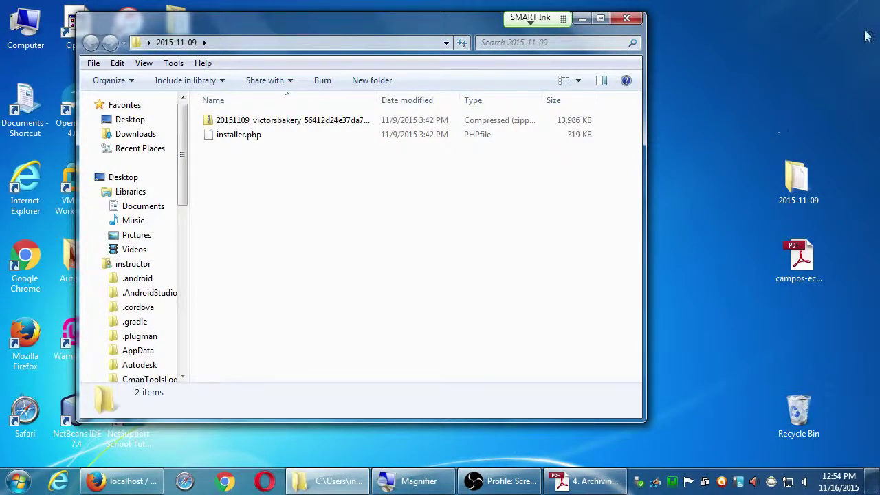
pyautogui.click(626, 17)
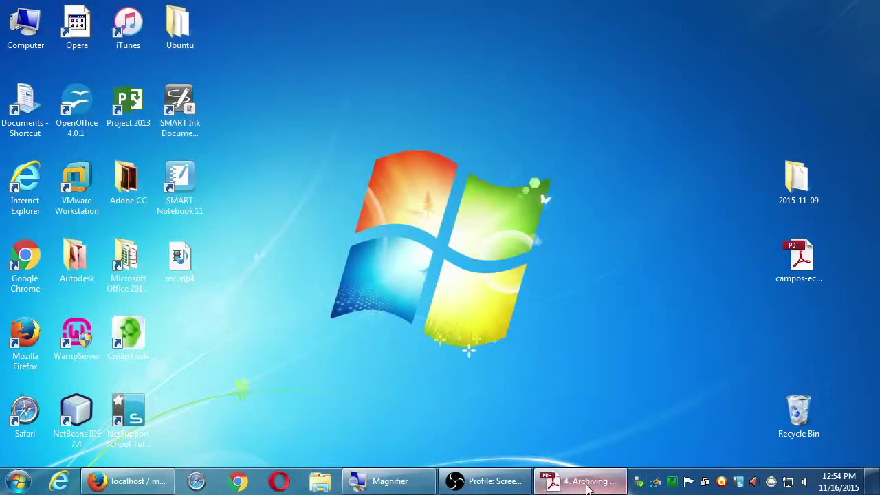
pyautogui.click(580, 480)
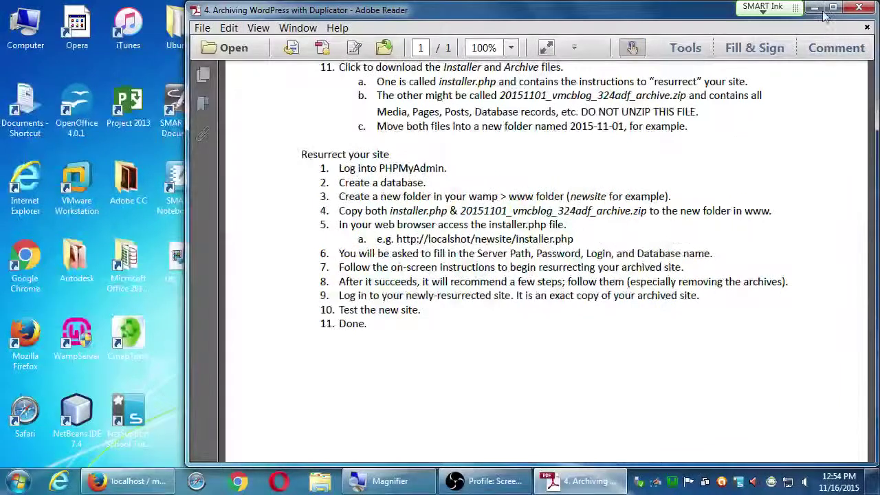
pyautogui.click(809, 7)
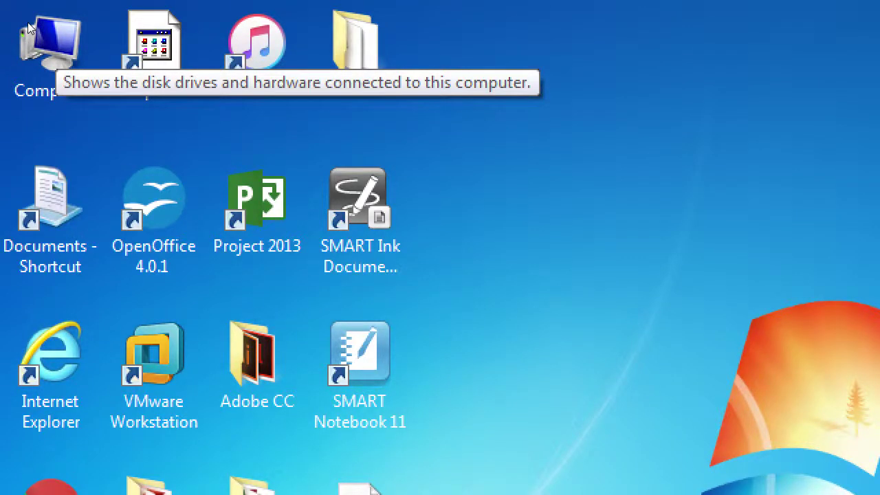
# Open Local Disk (C:) and then the wamp folder in Explorer.
pyautogui.doubleClick(30, 27)
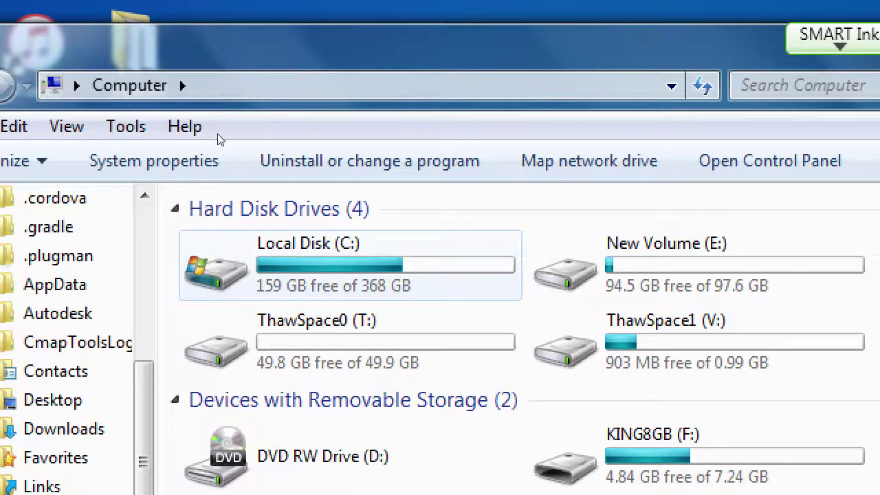
pyautogui.press('space')
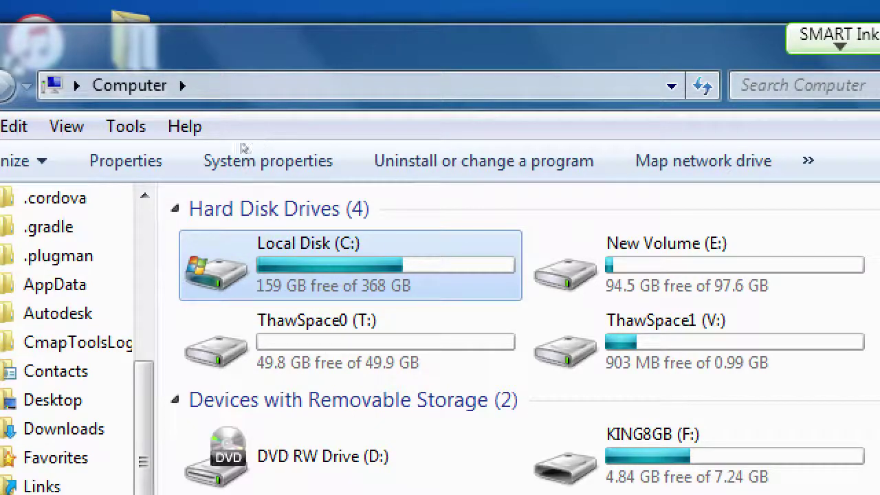
pyautogui.press('Return')
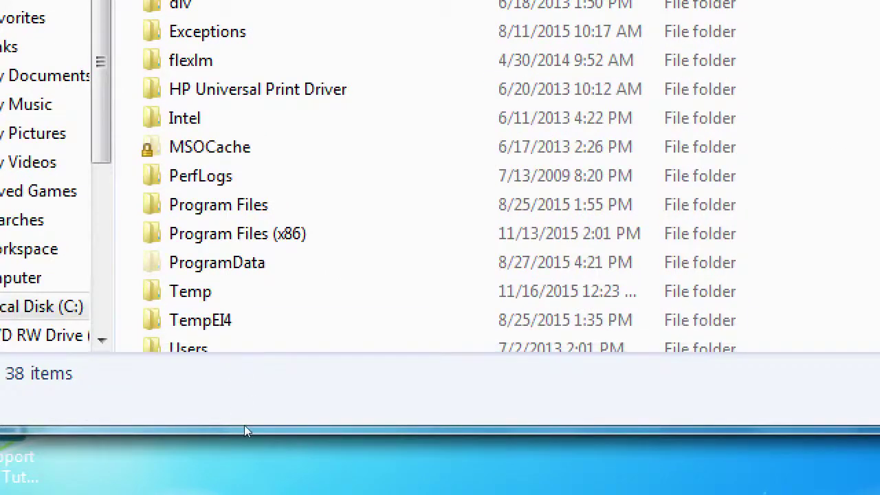
pyautogui.moveTo(241, 420); pyautogui.dragTo(242, 483)
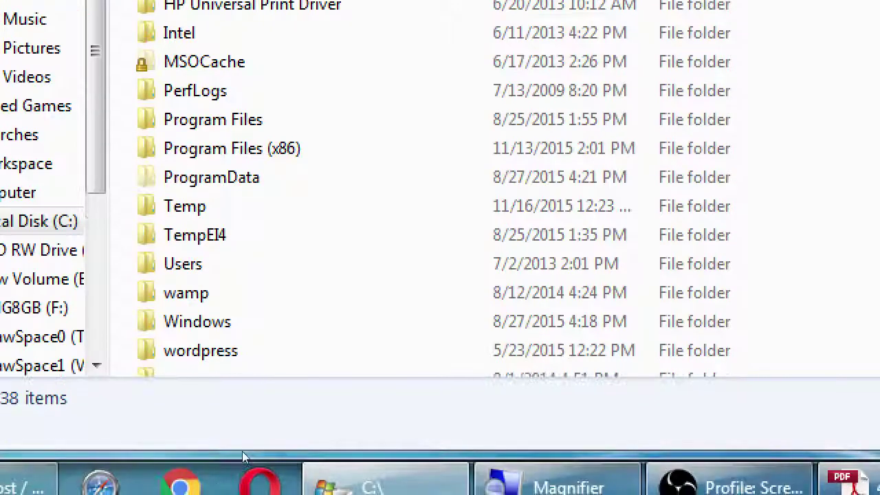
pyautogui.click(206, 293)
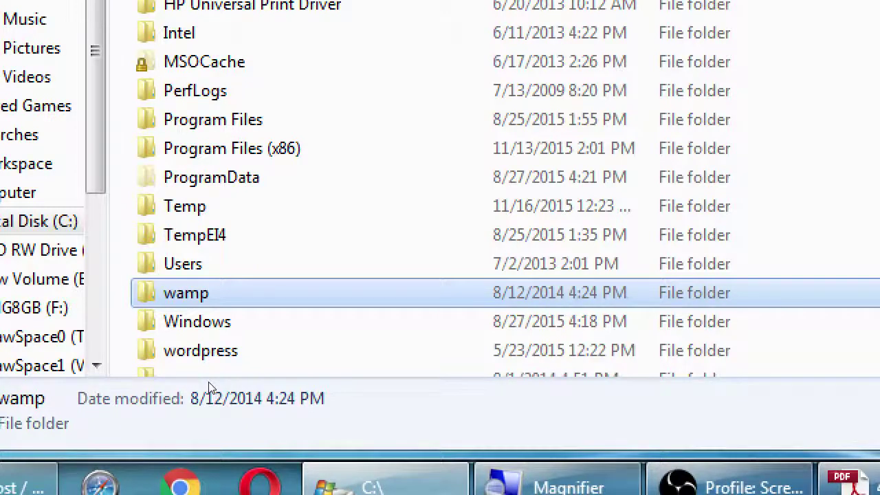
pyautogui.press('Return')
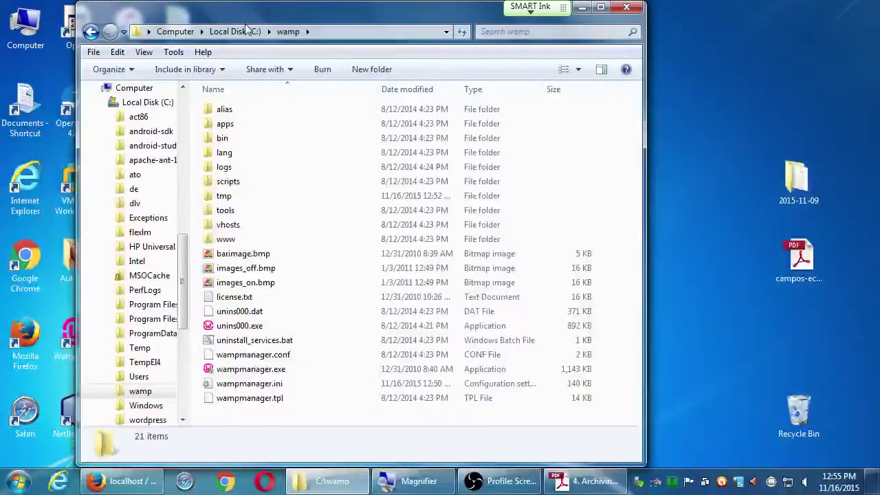
# Open the www folder and snap its window to the right half of the screen.
pyautogui.moveTo(796, 177)
pyautogui.mouseDown()
pyautogui.moveTo(481, 383)
pyautogui.moveTo(472, 402)
pyautogui.moveTo(790, 171)
pyautogui.mouseUp()
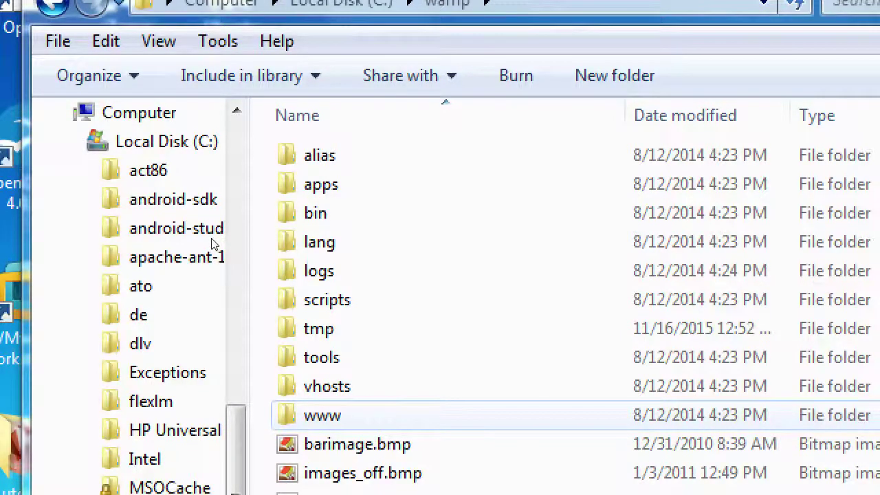
pyautogui.press('Return')
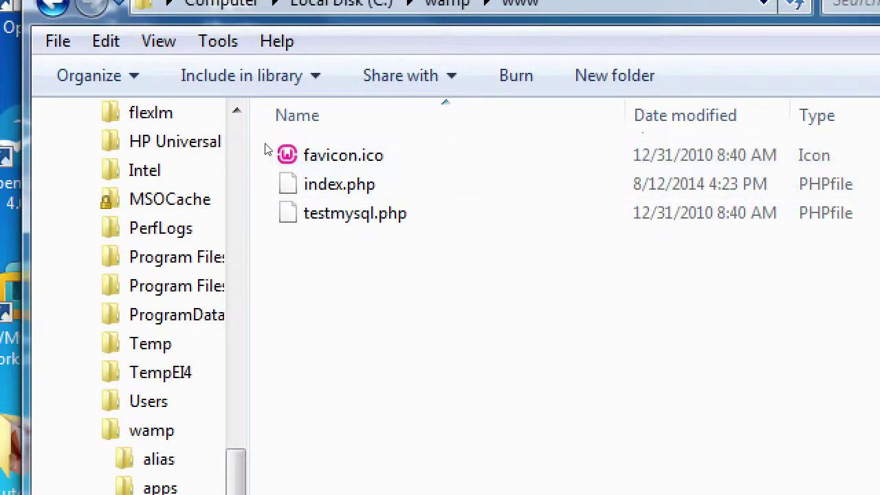
pyautogui.press('super+Right')
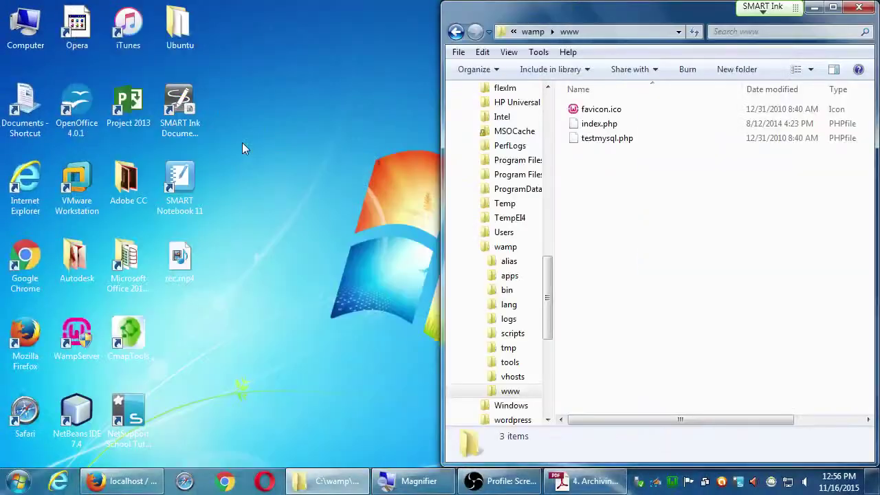
# Snap Firefox to the left half and load the localhost WampServer homepage.
pyautogui.click(155, 479)
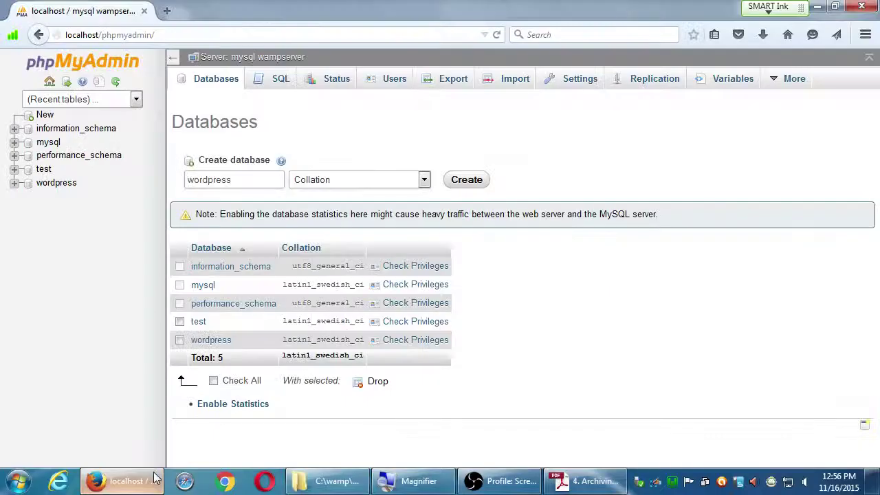
pyautogui.press('super+Left')
pyautogui.hotkey('ctrl', 'l')
pyautogui.write('localhost/')
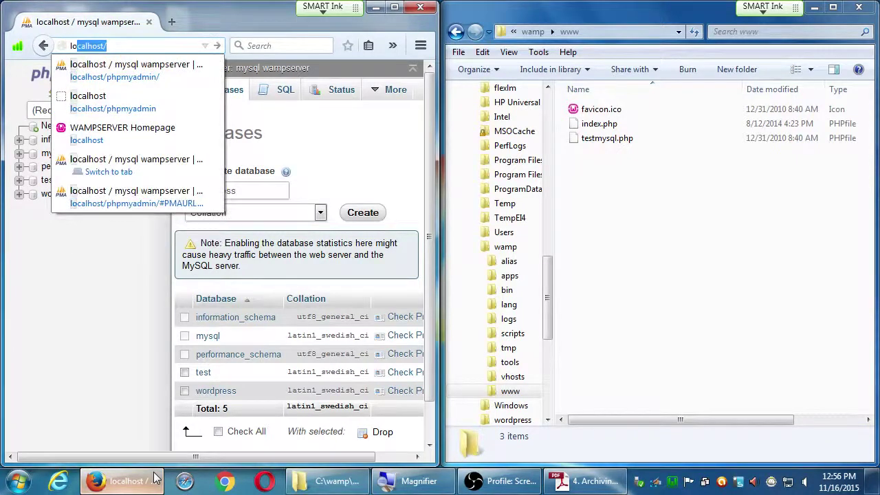
pyautogui.press('Return')
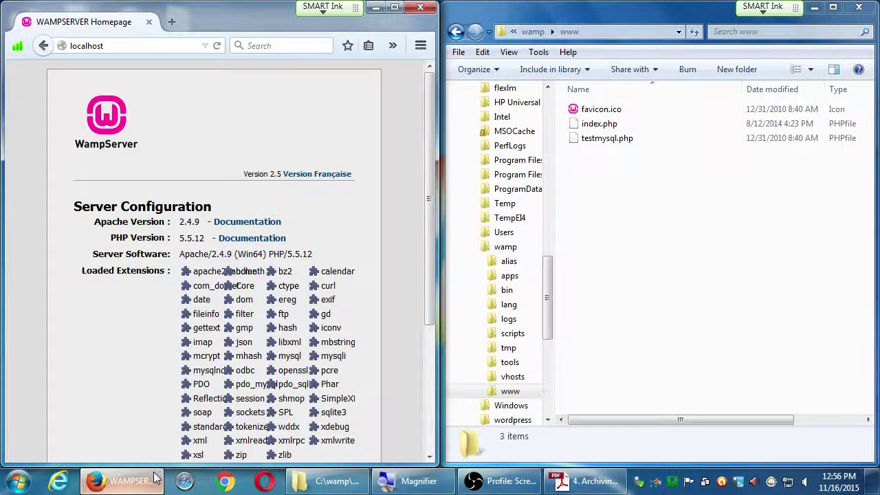
# Minimize Firefox and recentre the www folder window next to the desktop's 2015-11-09 folder.
pyautogui.click(376, 7)
pyautogui.moveTo(522, 17); pyautogui.dragTo(199, 52)
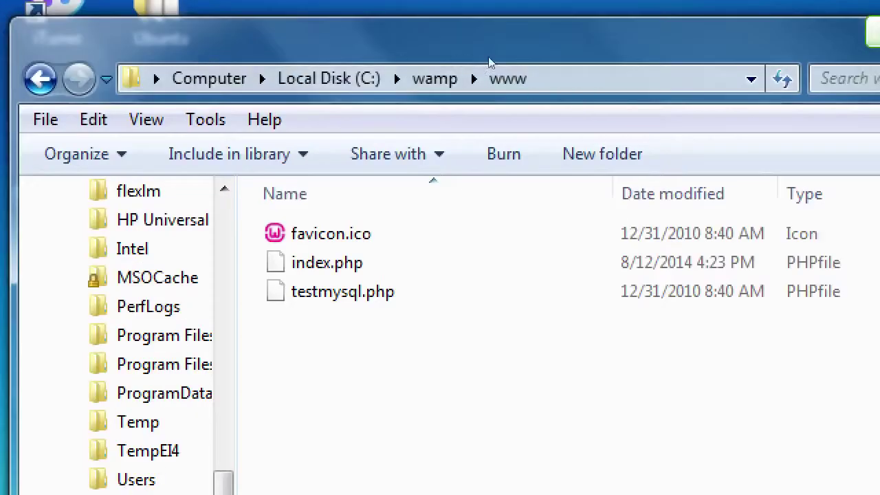
pyautogui.hotkey('alt', 'Tab')
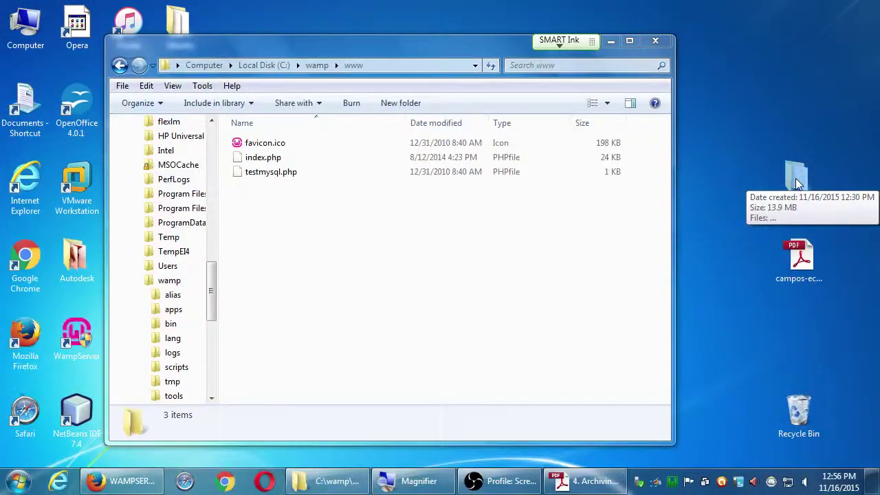
# Drag the 2015-11-09 folder into C:\wamp\www, then return to the Archiving WordPress guide.
pyautogui.moveTo(749, 256); pyautogui.dragTo(0, 461)
pyautogui.moveTo(390, 277); pyautogui.dragTo(294, 245)
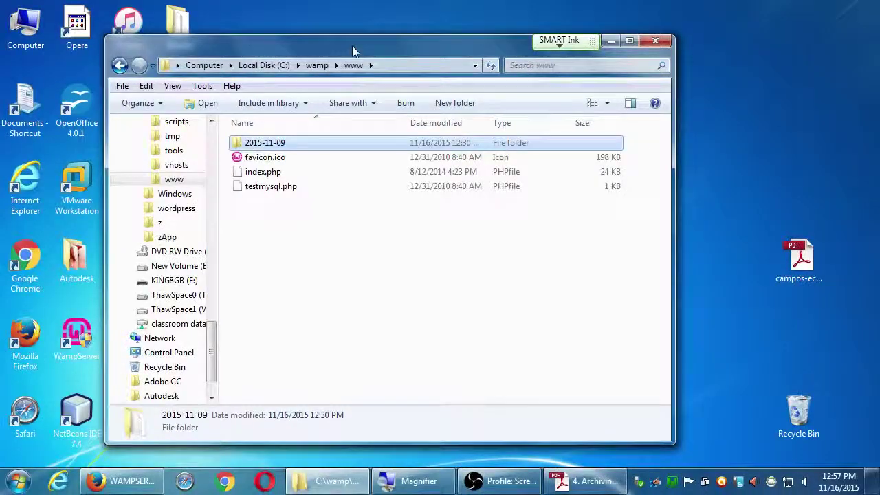
pyautogui.moveTo(352, 46); pyautogui.dragTo(525, 48)
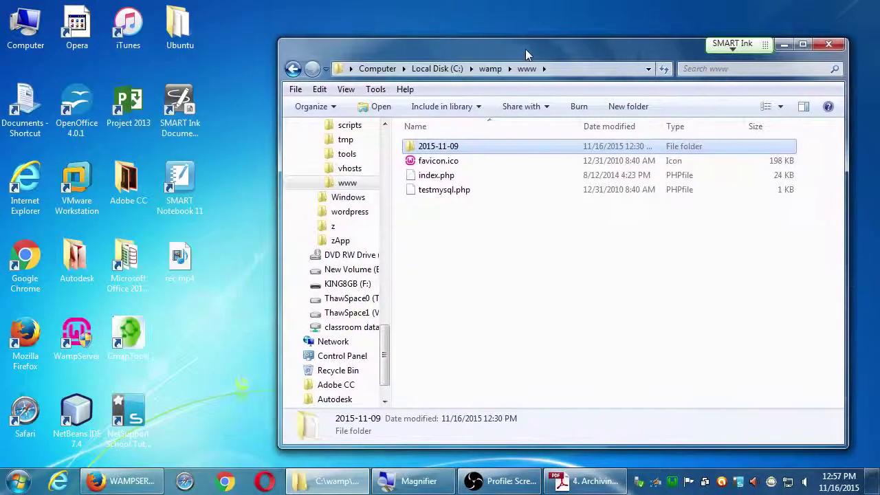
pyautogui.click(581, 482)
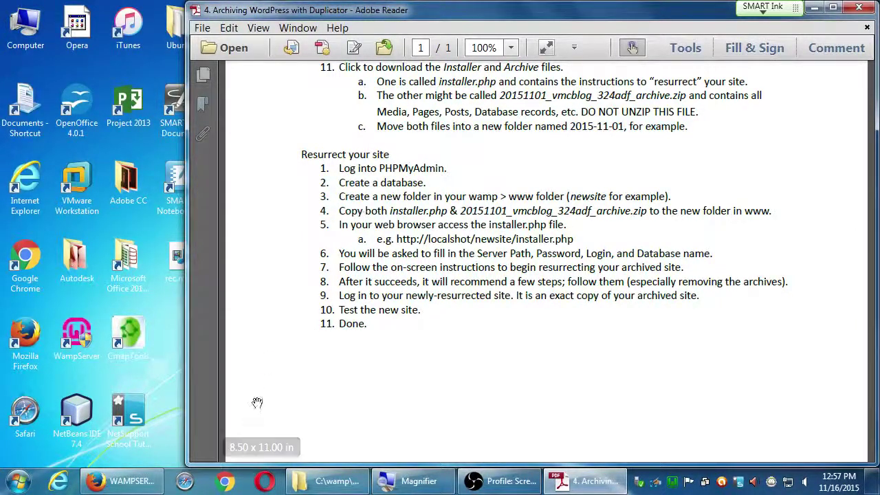
# Bring Firefox's WampServer homepage forward and restore the Adobe Reader guide beside it.
pyautogui.click(123, 480)
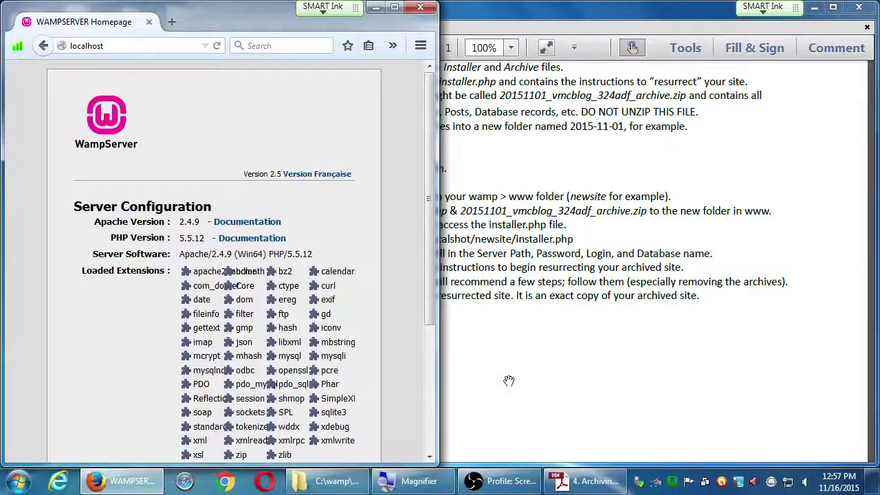
pyautogui.doubleClick(523, 21)
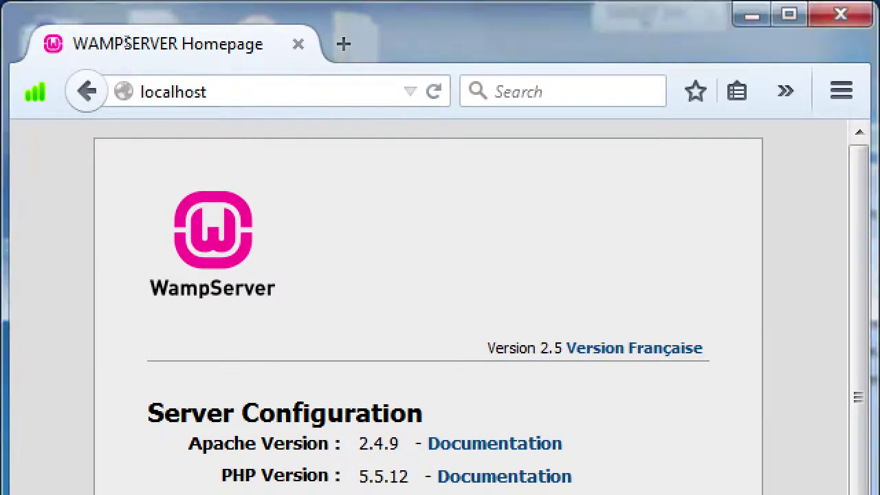
# Replace the Firefox address with localhost/2015-11-09/installer.php, leaving it unloaded.
pyautogui.click(172, 91)
pyautogui.write('h')
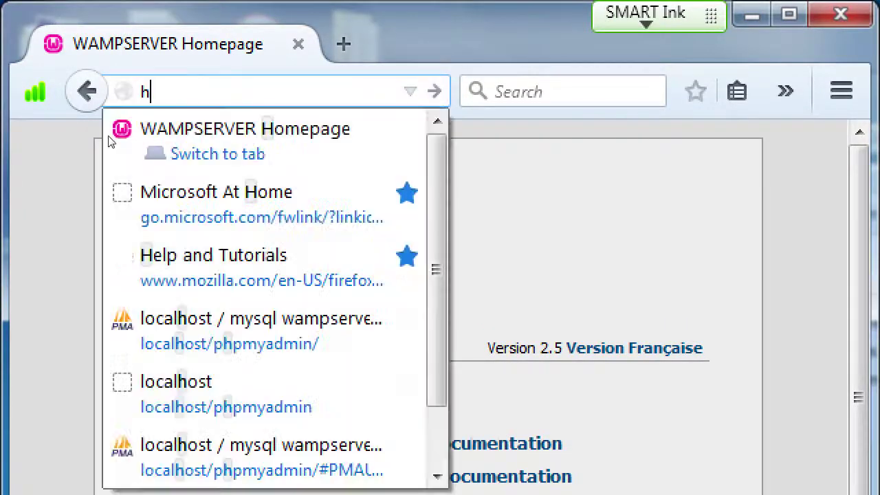
pyautogui.write('ttp://loc')
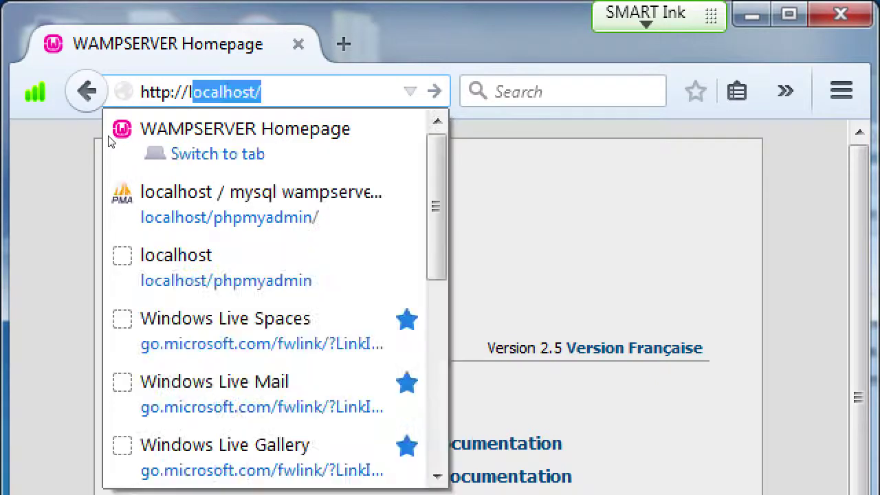
pyautogui.press('BackSpace')
pyautogui.press('BackSpace')
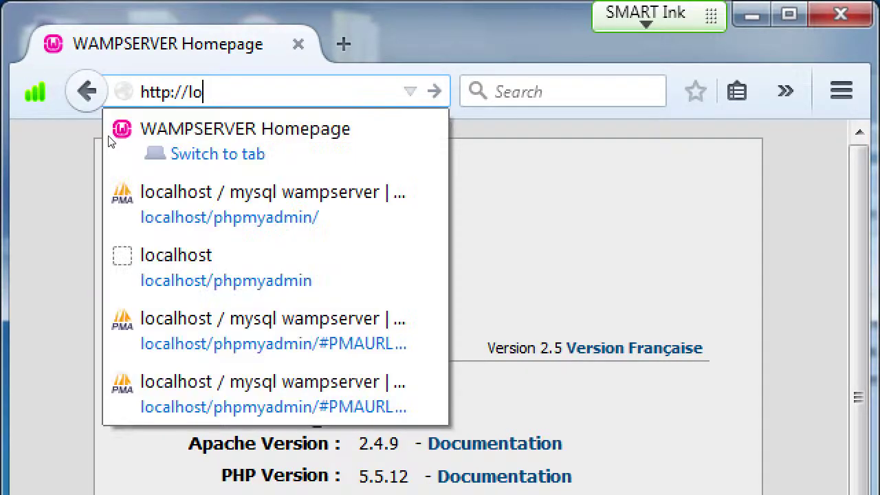
pyautogui.write('a')
pyautogui.press('BackSpace')
pyautogui.write('calhost')
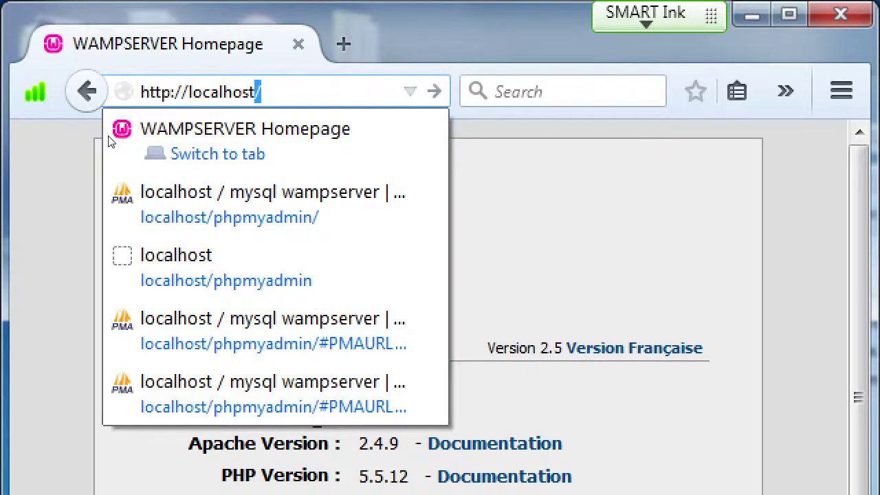
pyautogui.write('/')
pyautogui.write('2015-11-09')
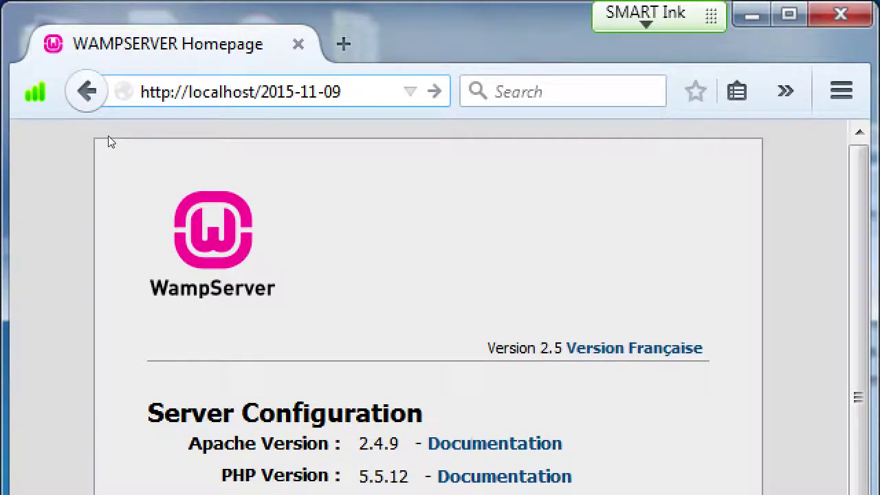
pyautogui.write('/')
pyautogui.press('Left')
pyautogui.hotkey('ctrl', 'shift', 'Left')
pyautogui.hotkey('ctrl', 'shift', 'Left')
pyautogui.hotkey('ctrl', 'shift', 'Left')
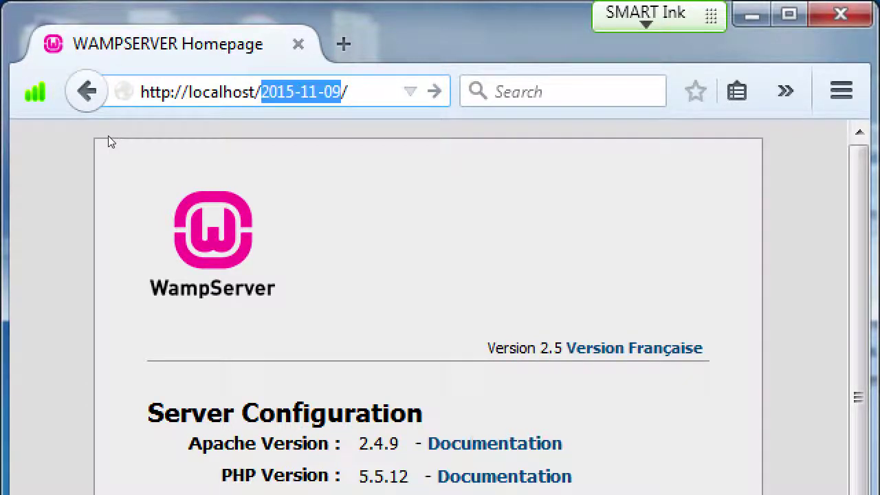
pyautogui.press('End')
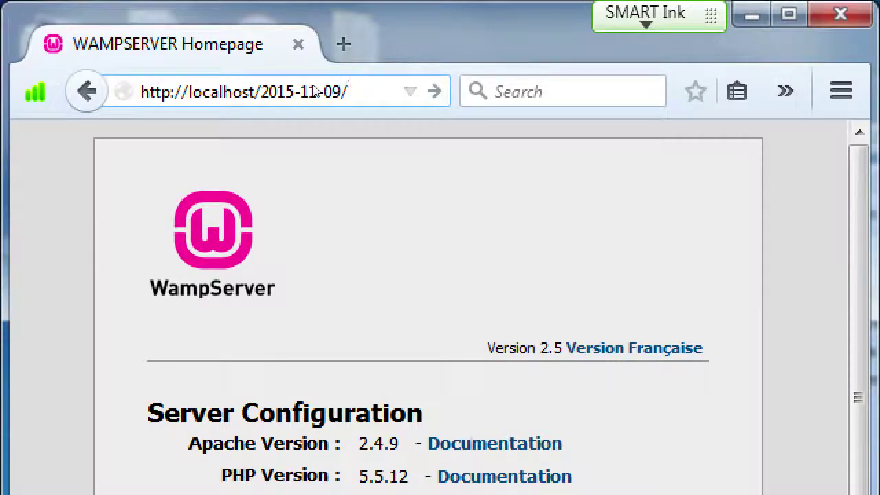
pyautogui.write('installer.php')
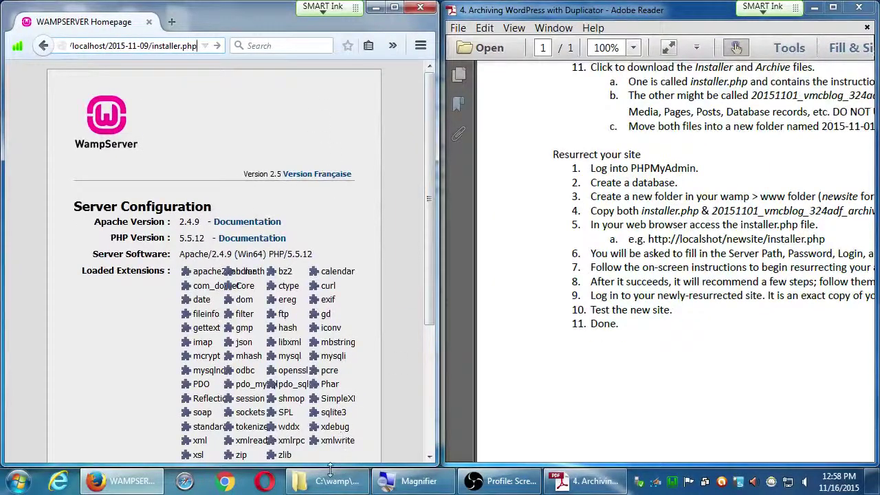
# Open the 2015-11-09 folder in Explorer and locate installer.php.
pyautogui.click(332, 479)
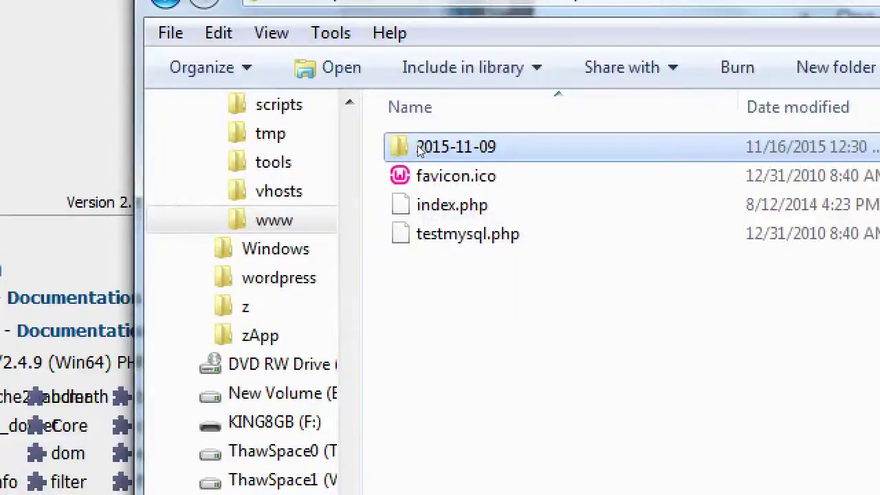
pyautogui.doubleClick(421, 148)
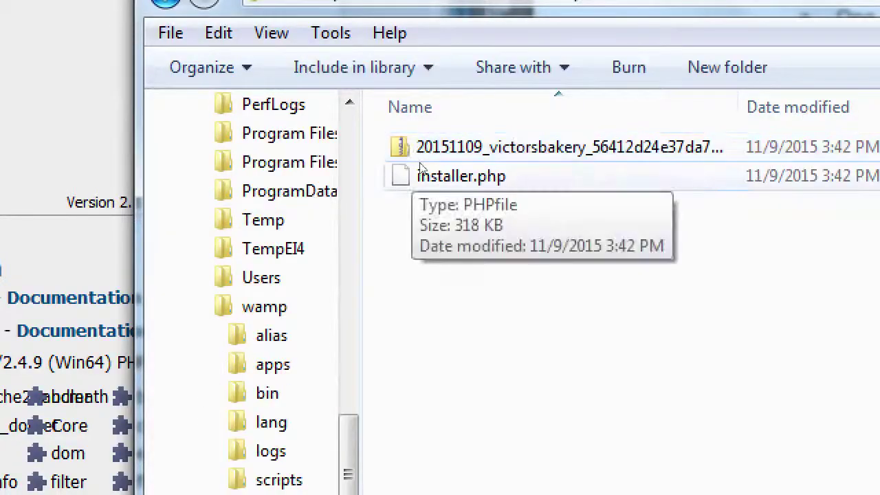
pyautogui.click(421, 172)
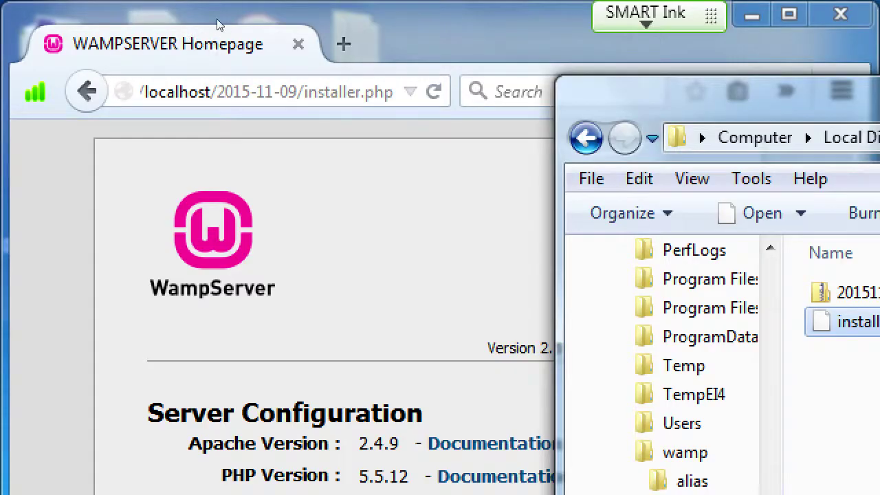
# Maximize Firefox and check the address, trying date 16 then reverting to 09.
pyautogui.click(217, 19)
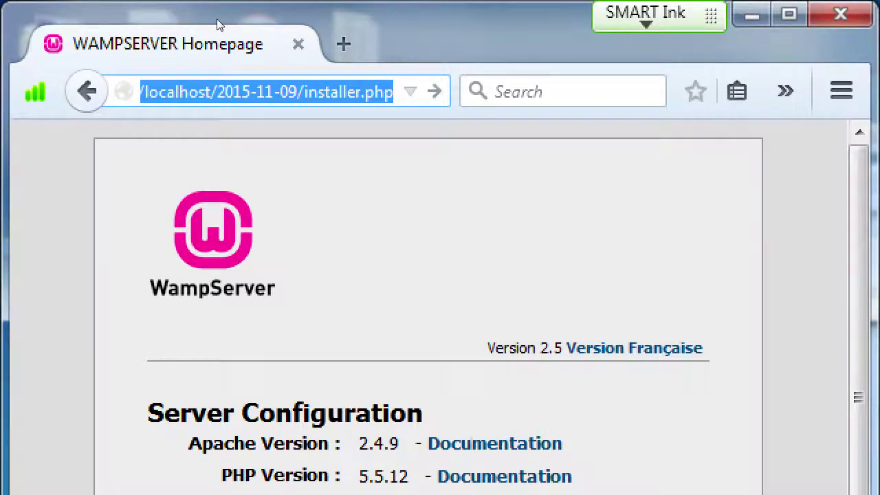
pyautogui.doubleClick(217, 19)
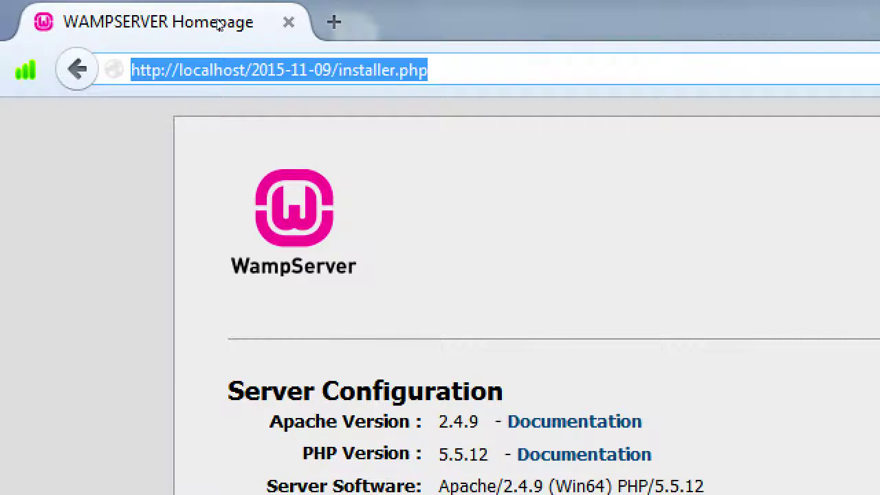
pyautogui.press('End')
pyautogui.press('Left')
pyautogui.press('Left')
pyautogui.press('Left')
pyautogui.press('Left')
pyautogui.press('Left')
pyautogui.press('Left')
pyautogui.press('Left')
pyautogui.press('Left')
pyautogui.press('Left')
pyautogui.press('Left')
pyautogui.press('Left')
pyautogui.press('Left')
pyautogui.press('Left')
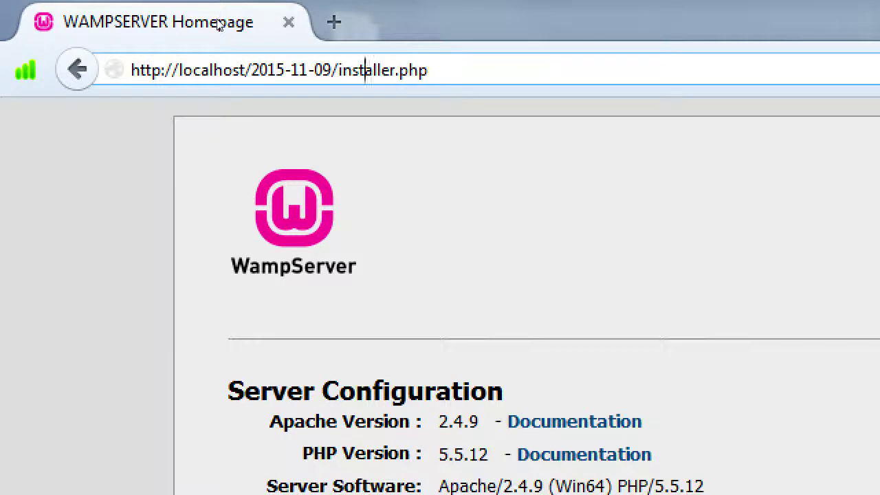
pyautogui.press('Left')
pyautogui.hotkey('shift', 'Left')
pyautogui.hotkey('shift', 'Left')
pyautogui.write('16')
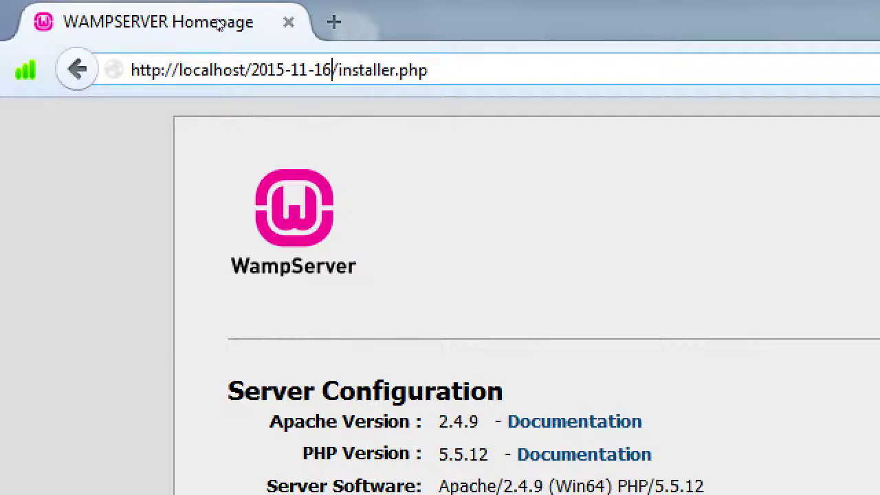
pyautogui.hotkey('ctrl', 'z')
pyautogui.press('End')
# Load installer.php and dismiss the Reader View notice to reveal Step 1 Files & Database.
pyautogui.press('Return')
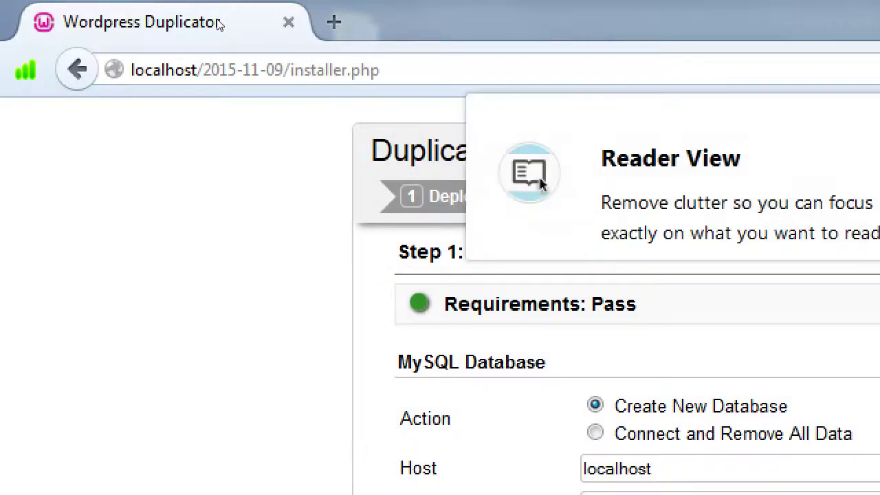
pyautogui.click(467, 60)
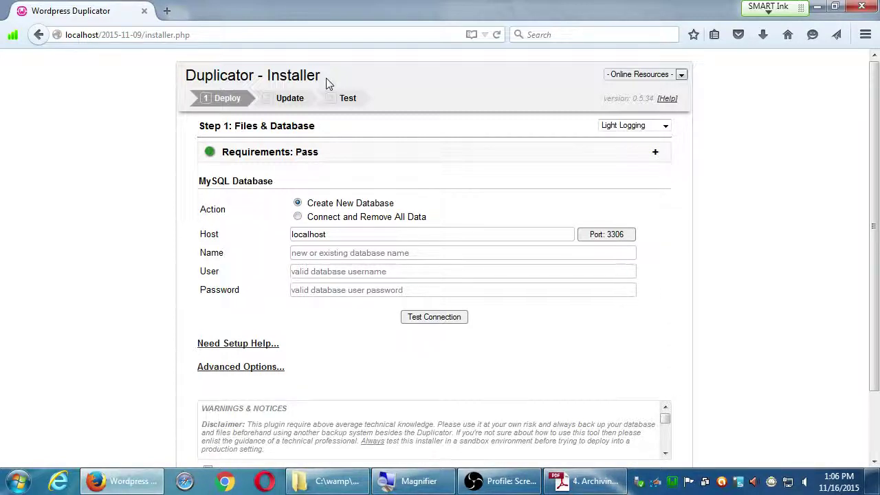
# Maximize the Adobe Reader guide to read the Resurrect your site steps, then return to Firefox.
pyautogui.hotkey('alt', 'Tab')
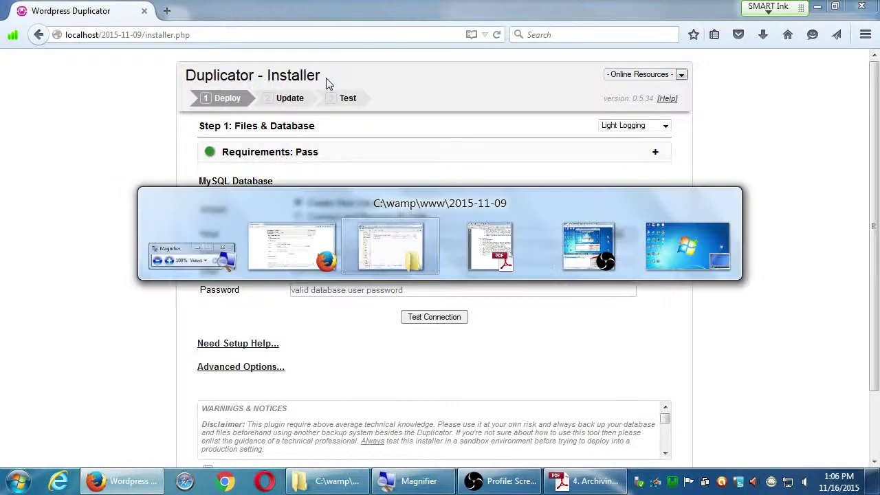
pyautogui.hotkey('alt', 'Tab')
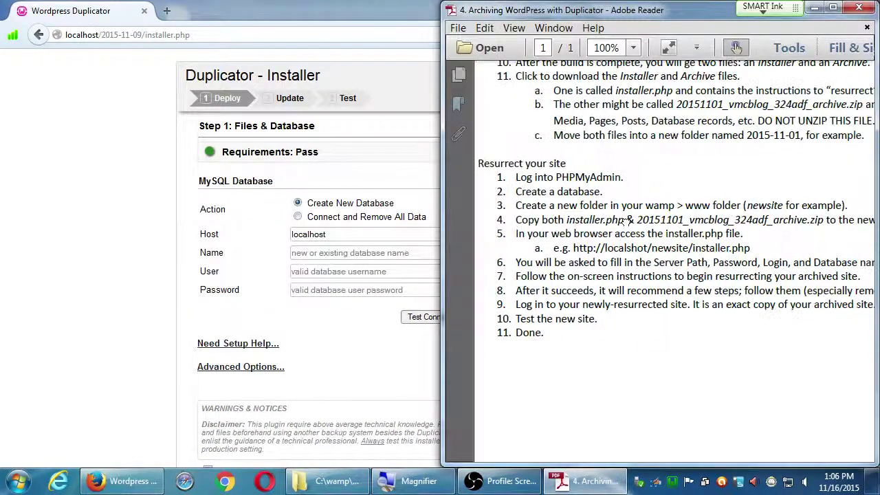
pyautogui.press('super+Up')
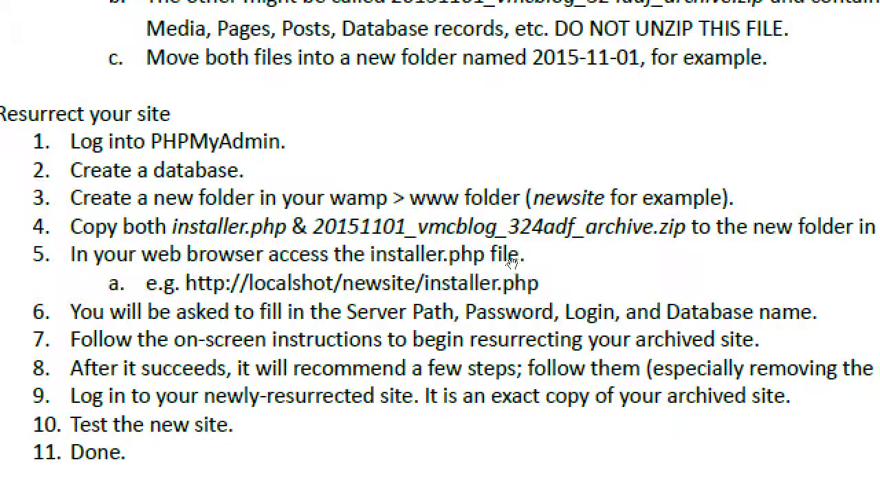
pyautogui.hotkey('alt', 'Tab')
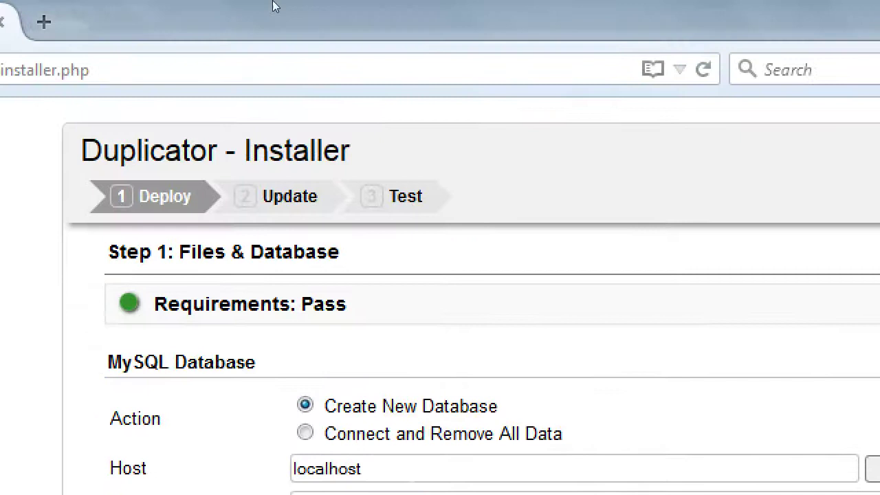
# Enter wordpress in the MySQL Database Name field and advance to User.
pyautogui.moveTo(198, 70); pyautogui.dragTo(81, 36)
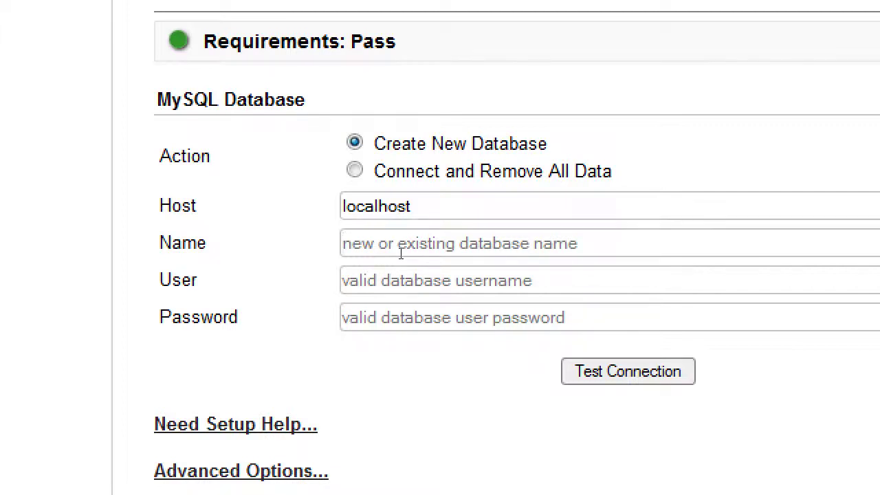
pyautogui.write('wordpress')
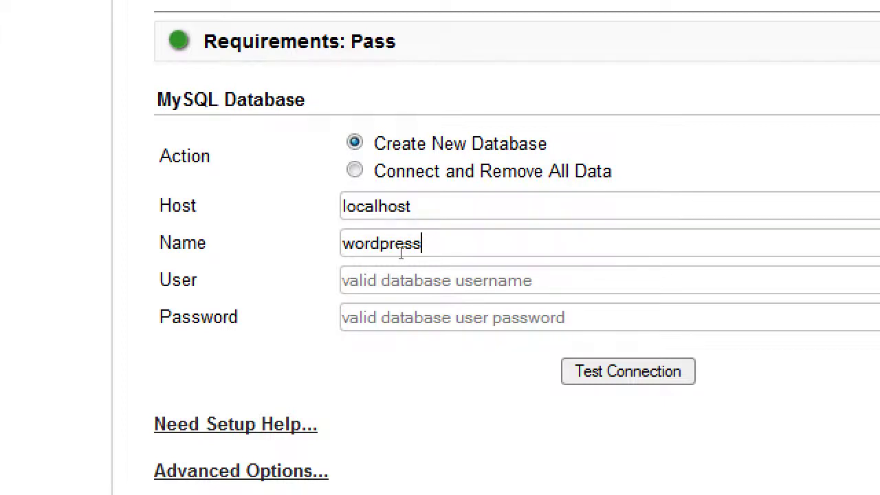
pyautogui.press('Tab')
# Enter root as the database user and run Test Connection.
pyautogui.write('root')
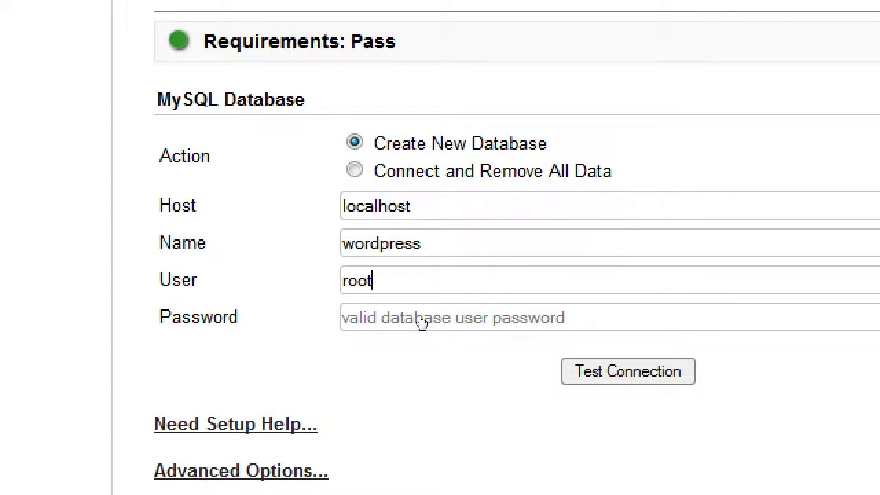
pyautogui.press('Tab')
pyautogui.press('Tab')
pyautogui.press('Return')
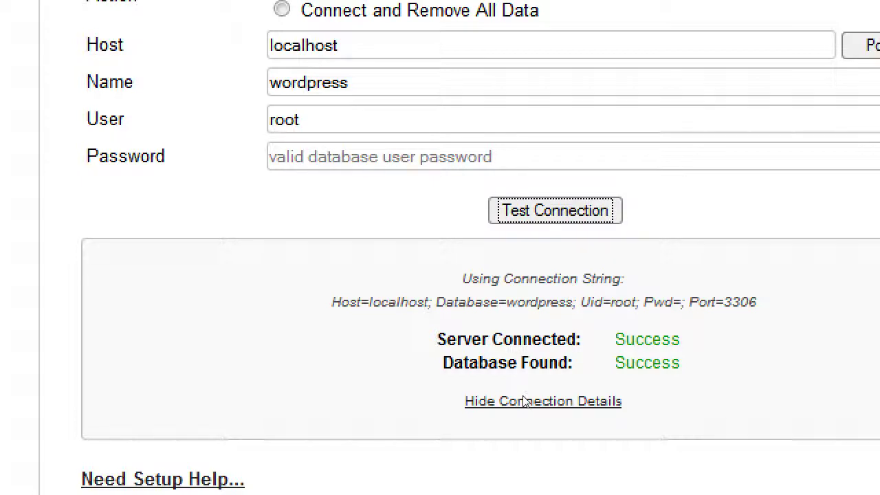
pyautogui.hotkey('alt', 'Tab')
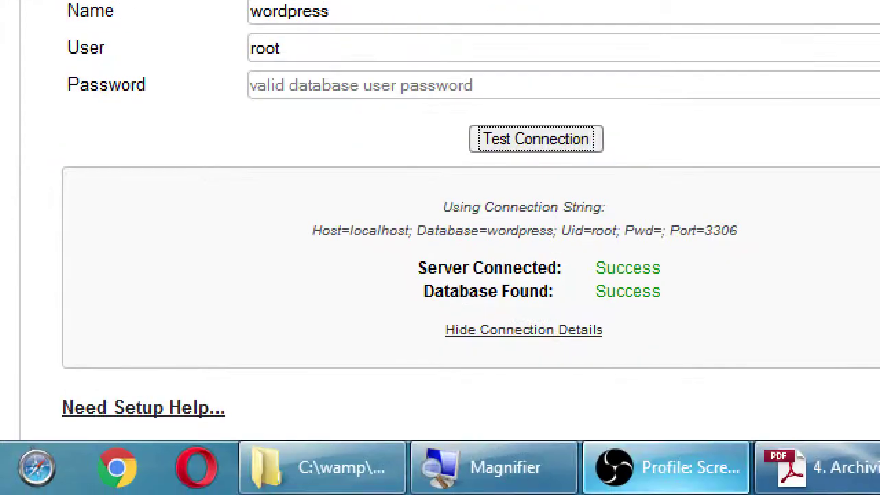
pyautogui.scroll(-3, 543, 428)
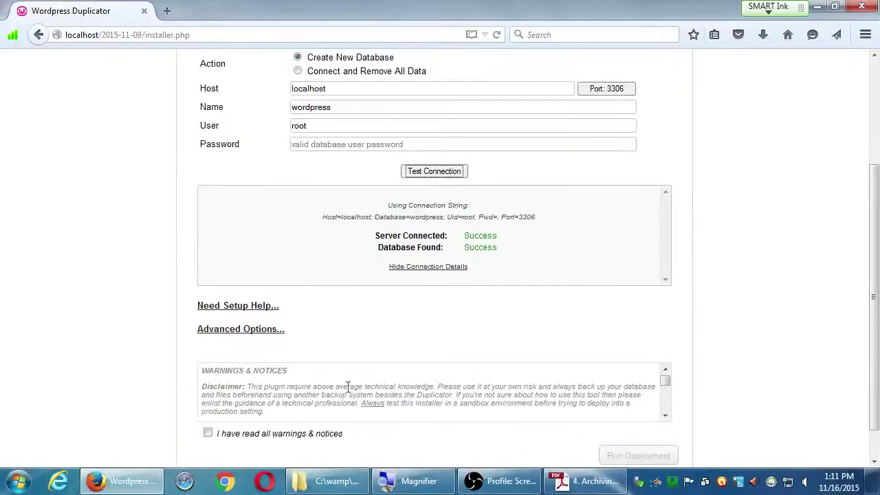
pyautogui.moveTo(662, 387); pyautogui.dragTo(661, 356)
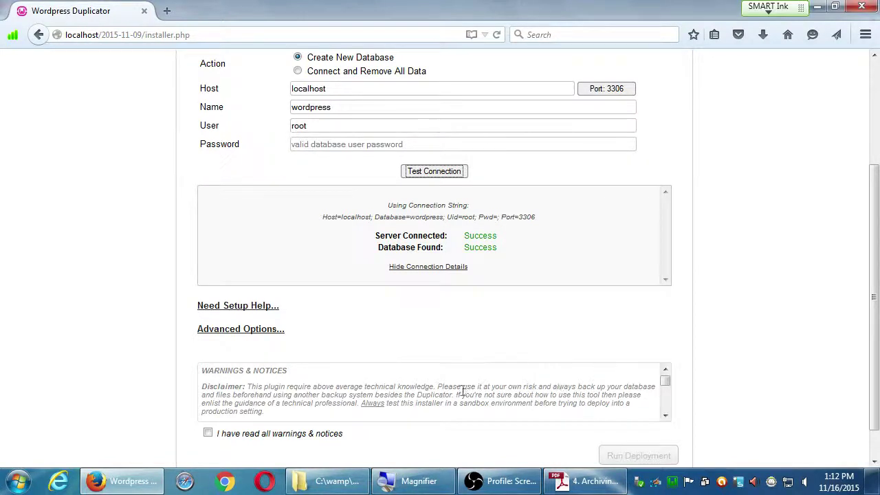
# Tick 'I have read all warnings & notices', run the deployment and confirm with OK.
pyautogui.click(208, 433)
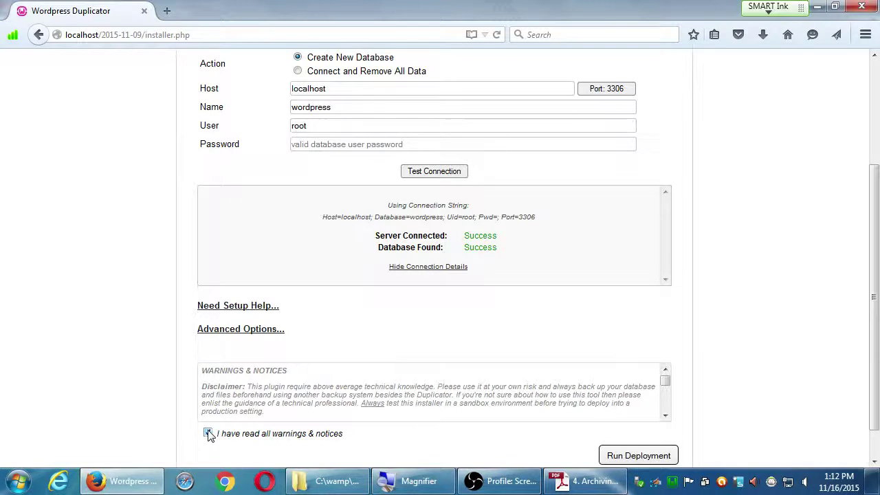
pyautogui.click(633, 455)
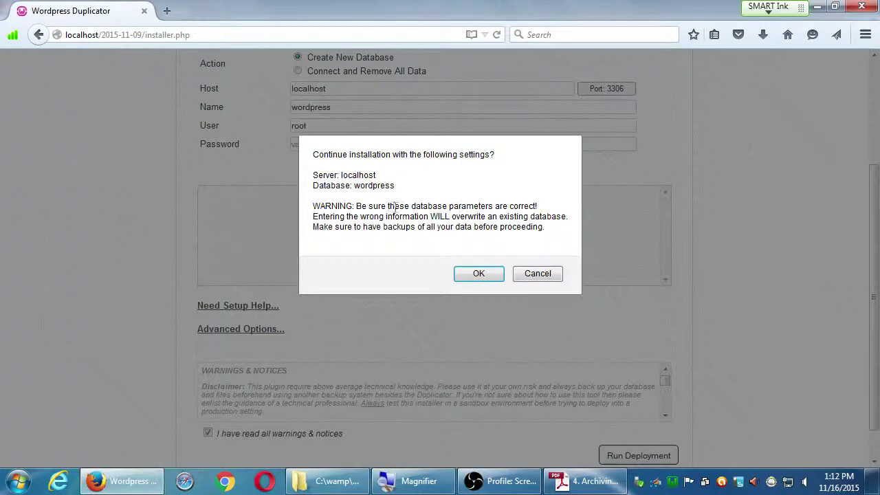
pyautogui.click(479, 275)
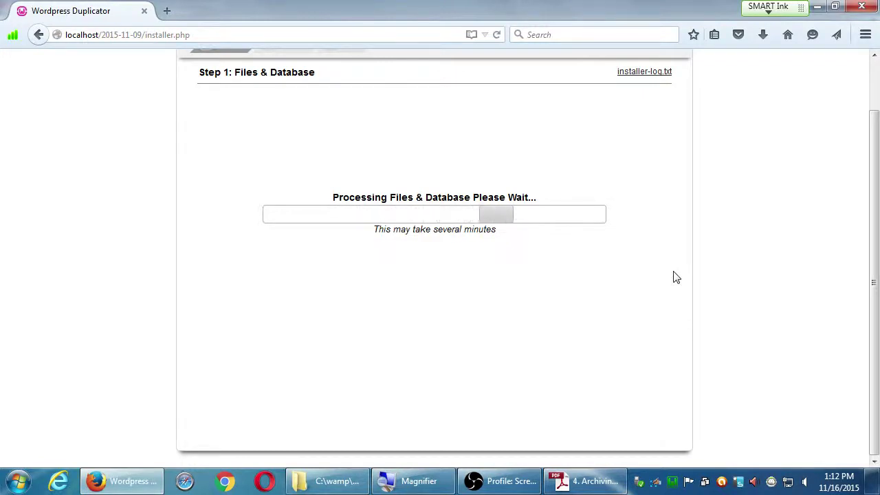
pyautogui.scroll(2, 703, 180)
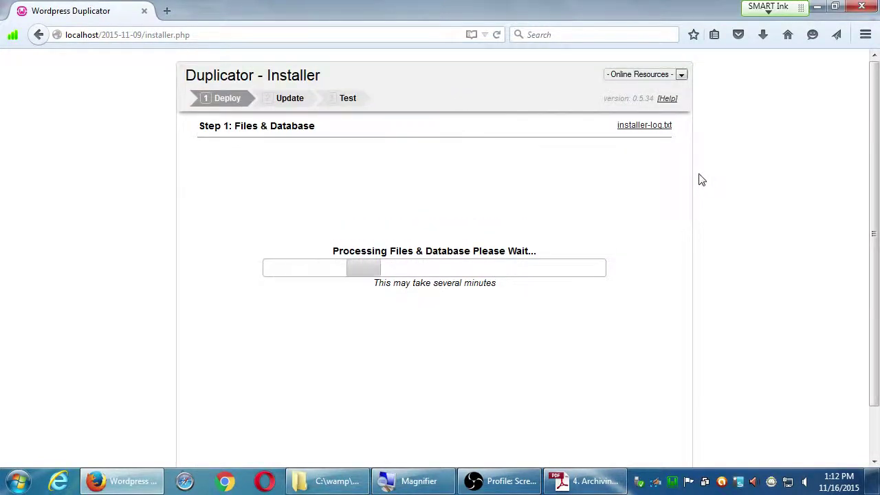
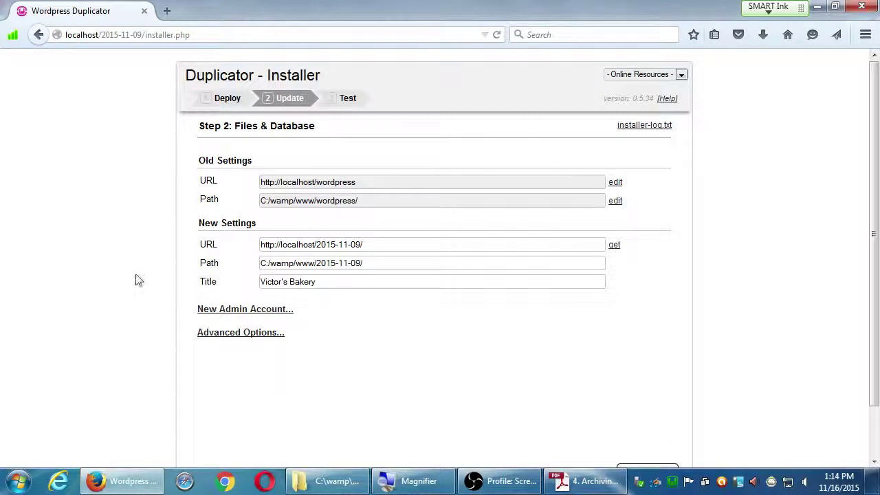
# In Explorer, move up from the restored site's folder to www, then return to the Firefox installer.
pyautogui.click(336, 480)
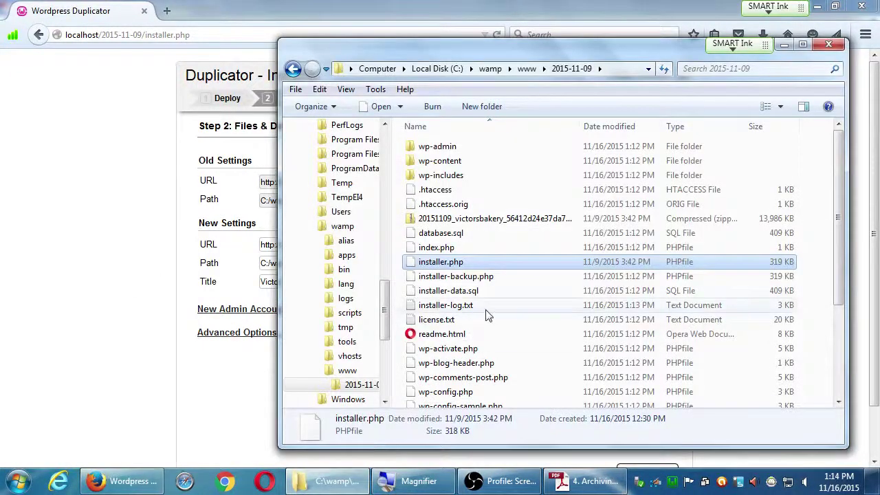
pyautogui.click(527, 70)
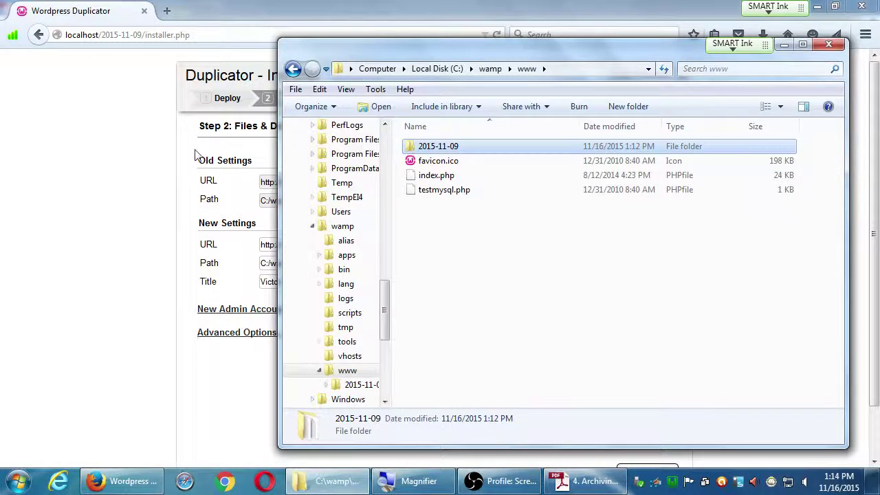
pyautogui.click(126, 173)
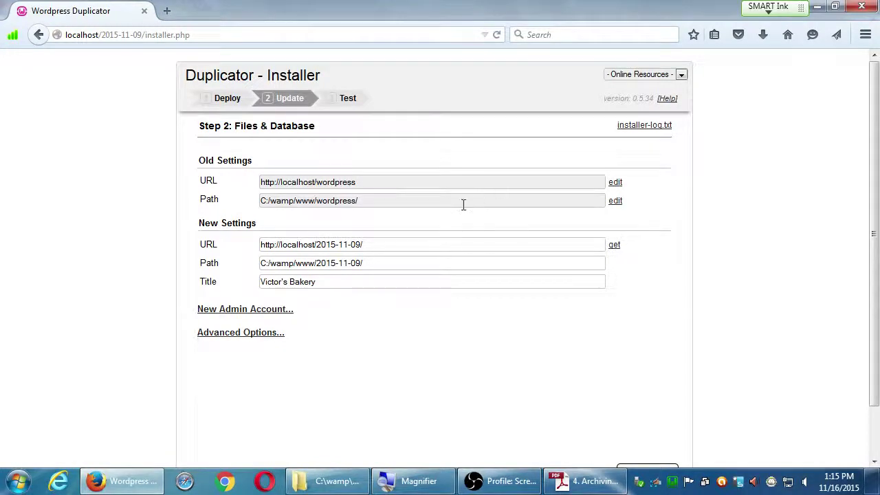
# Expand the Step 2 Advanced Options to review them, then collapse them and scroll to Run Update.
pyautogui.scroll(-2, 631, 392)
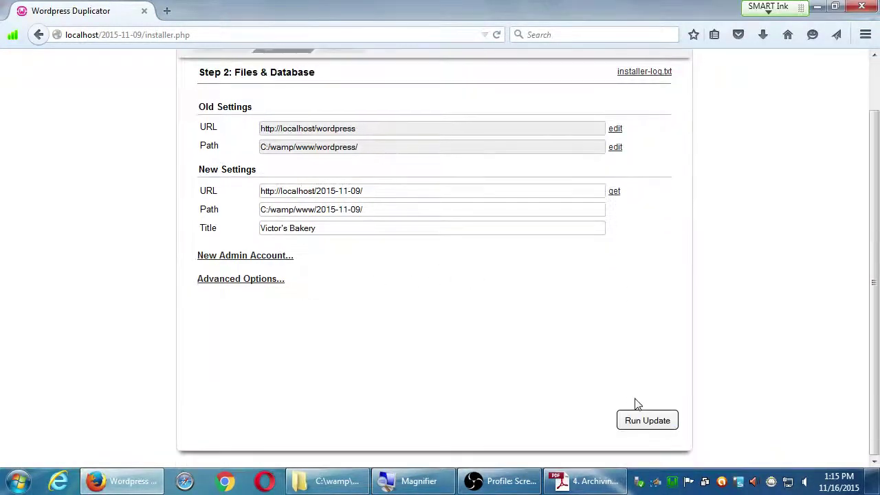
pyautogui.click(229, 280)
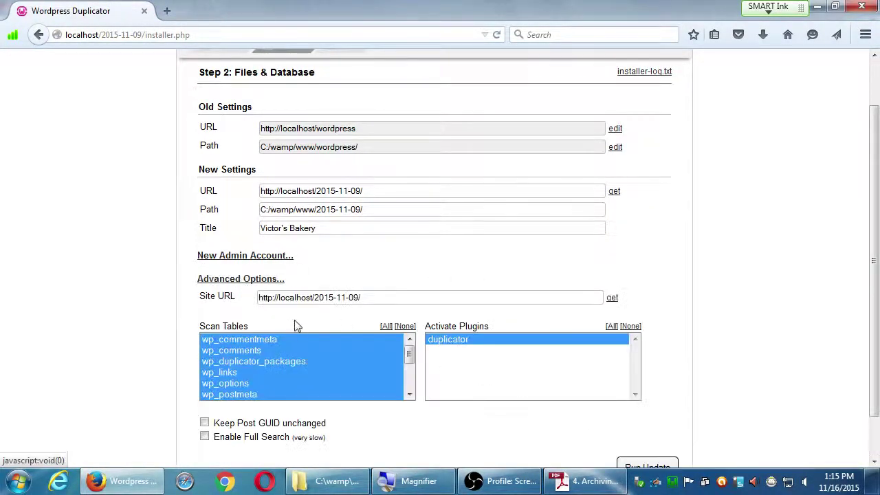
pyautogui.scroll(-4, 318, 372)
pyautogui.scroll(1, 296, 330)
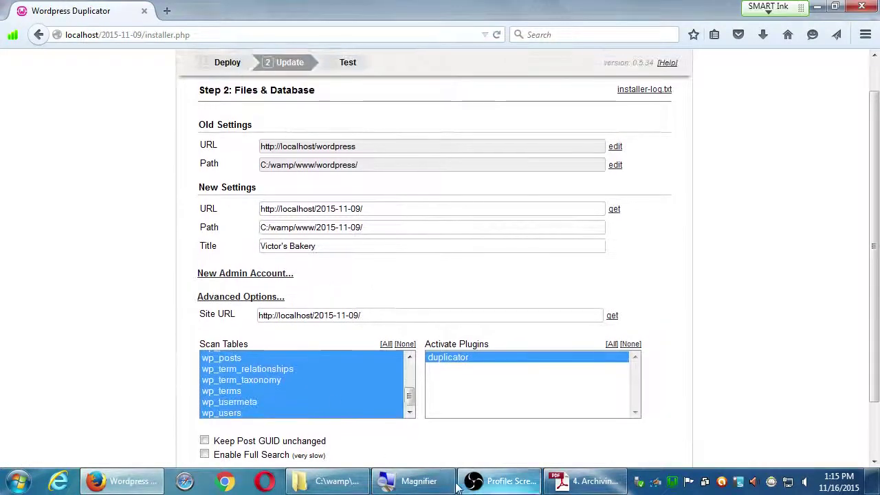
pyautogui.click(263, 298)
pyautogui.scroll(1, 534, 291)
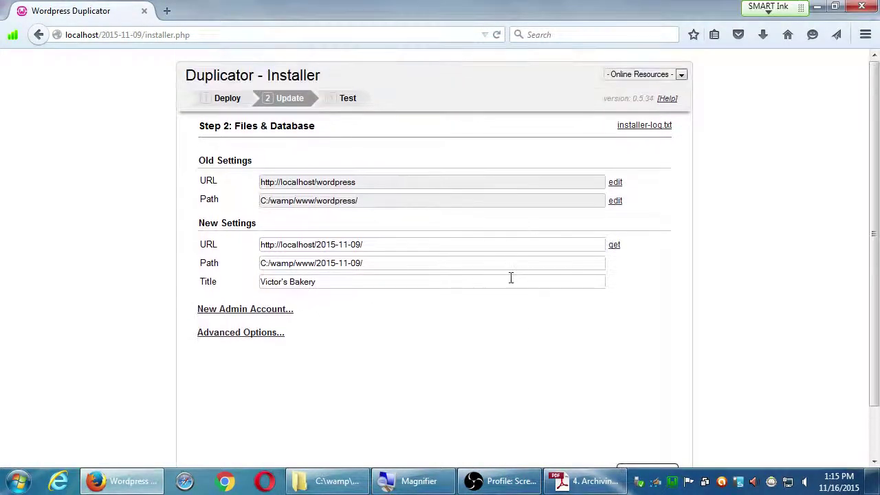
pyautogui.scroll(-1, 550, 347)
pyautogui.scroll(1, 581, 406)
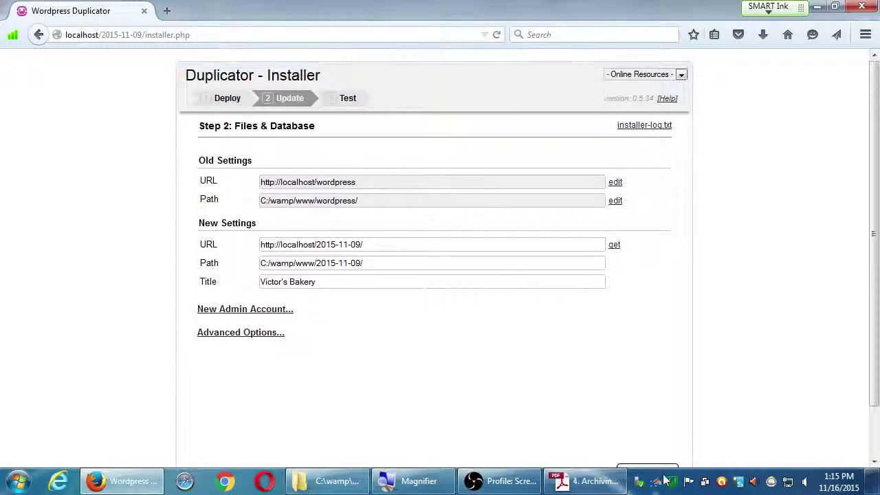
pyautogui.scroll(-1, 649, 444)
# Run the Step 2 update and confirm Step 3 reports zero deploy and update errors.
pyautogui.click(639, 421)
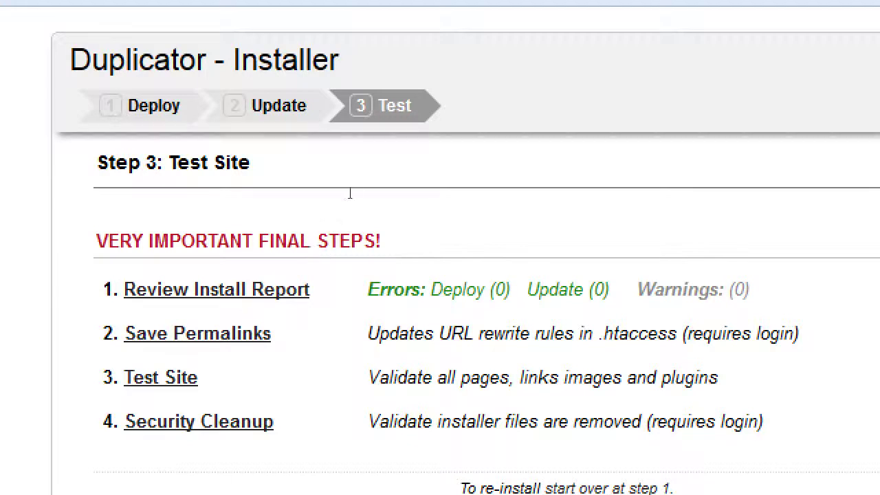
pyautogui.moveTo(348, 188); pyautogui.dragTo(484, 205)
pyautogui.click(484, 205)
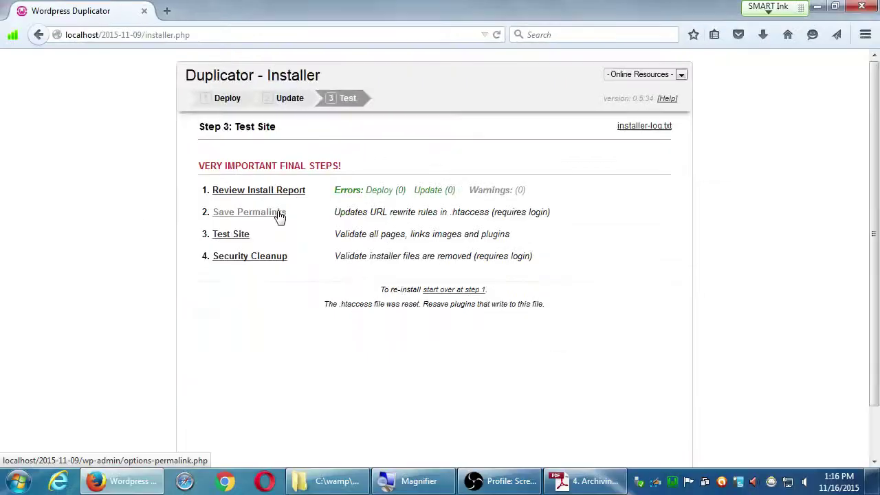
# Follow Save Permalinks and log in to the restored site as admin with the account password.
pyautogui.click(248, 212)
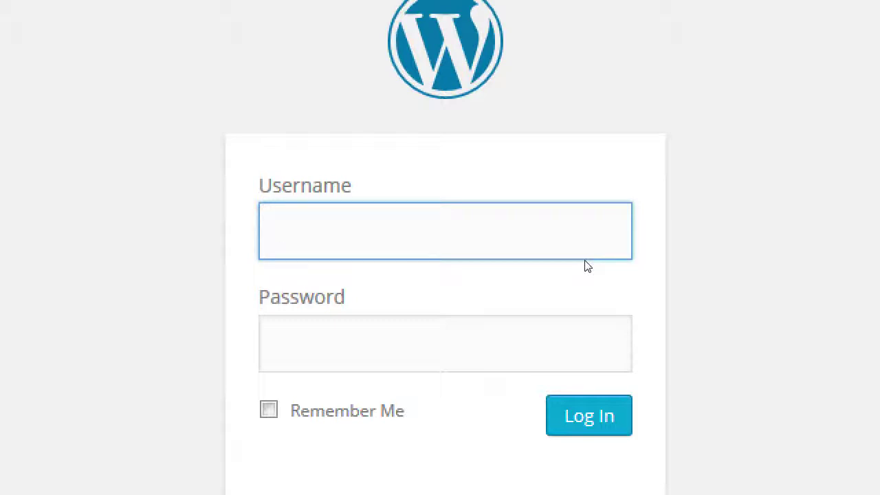
pyautogui.write('admin')
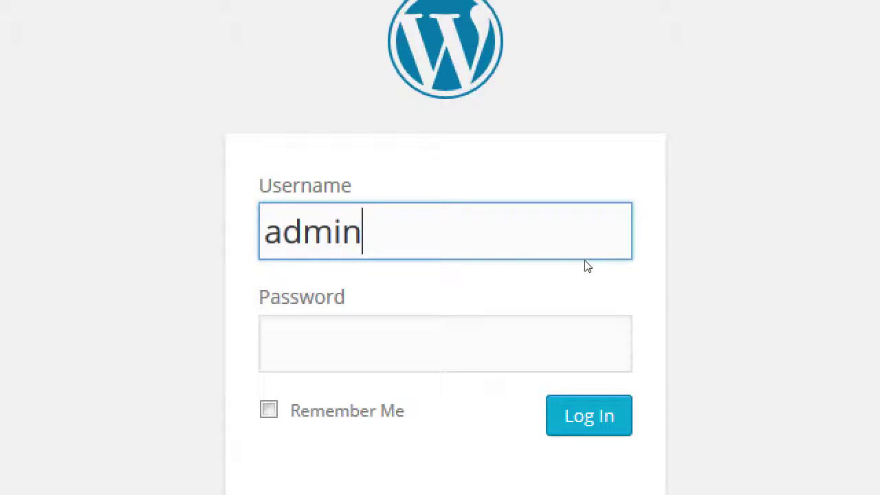
pyautogui.press('Tab')
pyautogui.write('•••••••')
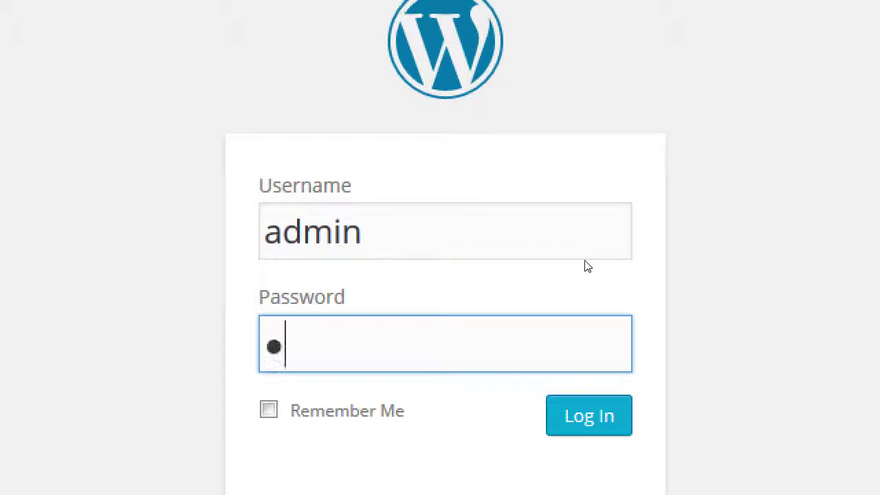
pyautogui.write('•')
pyautogui.press('Home')
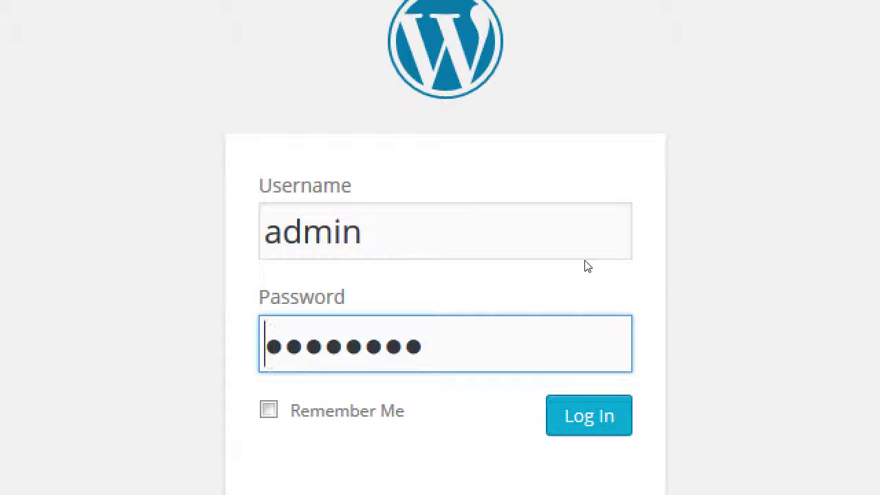
pyautogui.hotkey('shift', 'Right')
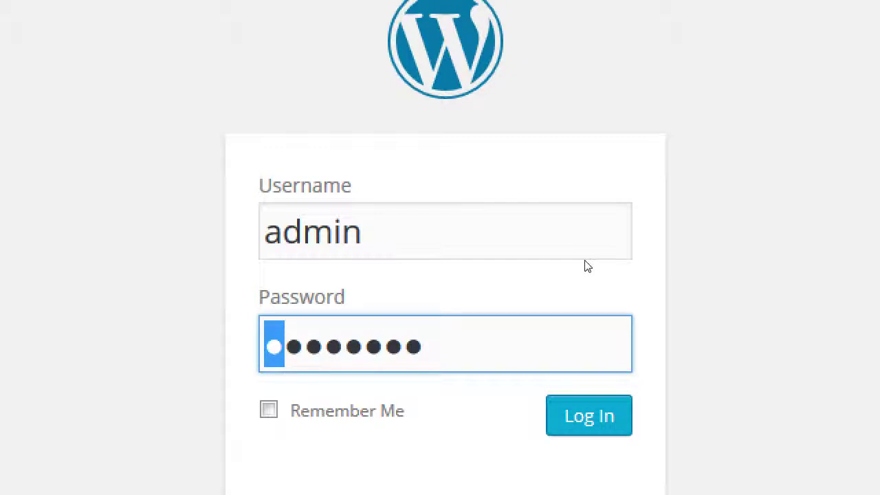
pyautogui.click(585, 273)
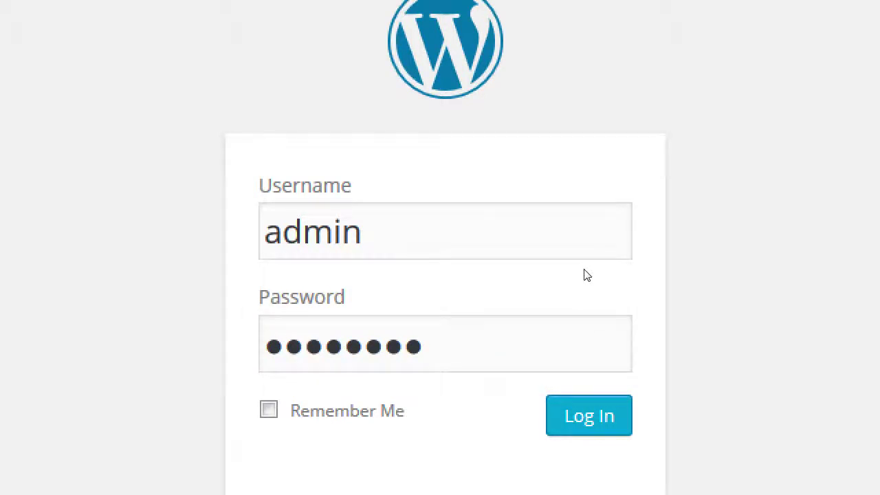
pyautogui.press('Return')
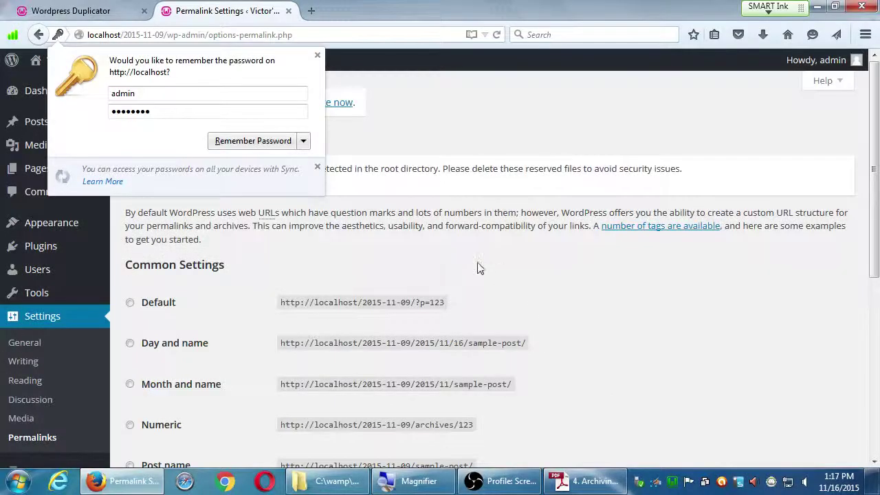
# Dismiss the password prompt, resave the permalink structure, and bring up the Duplicator archiving guide.
pyautogui.click(317, 55)
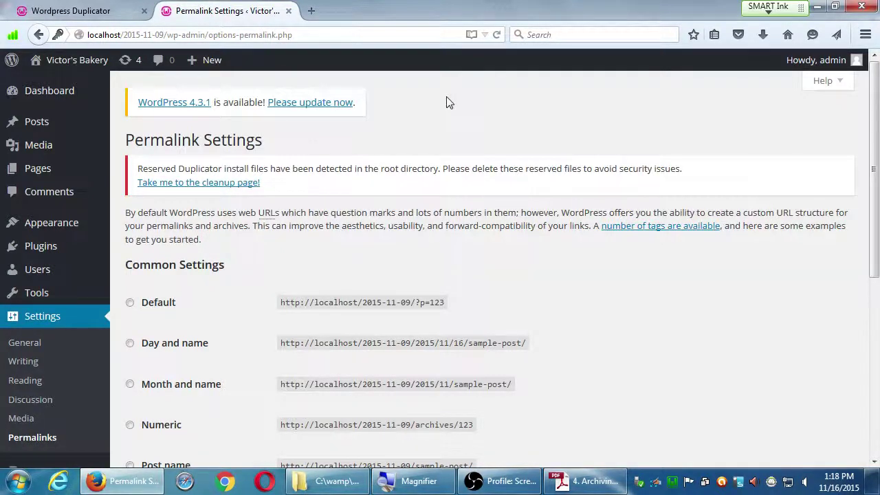
pyautogui.scroll(-5, 448, 334)
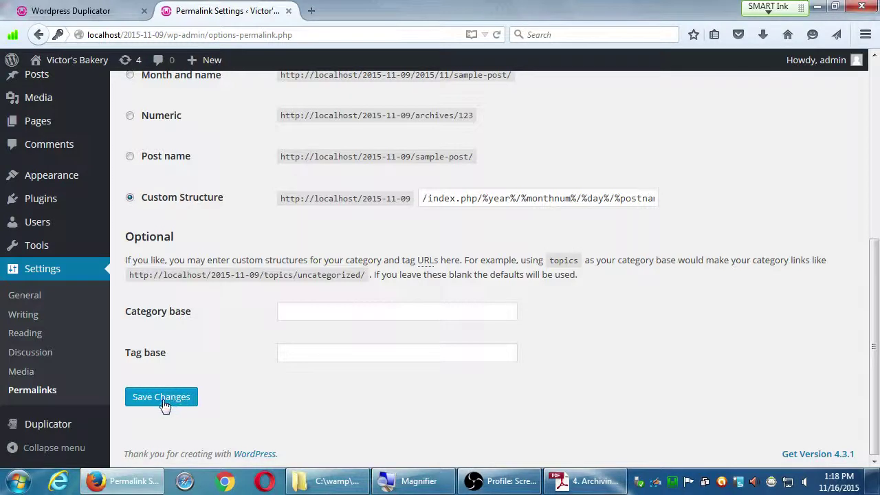
pyautogui.click(165, 400)
pyautogui.click(563, 483)
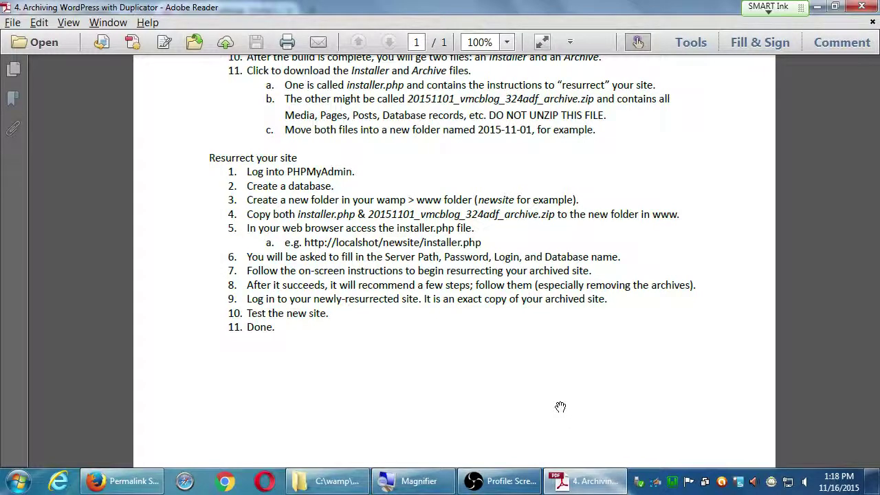
# Minimize the Adobe Reader guide to get back to the updated Permalink Settings page.
pyautogui.click(817, 6)
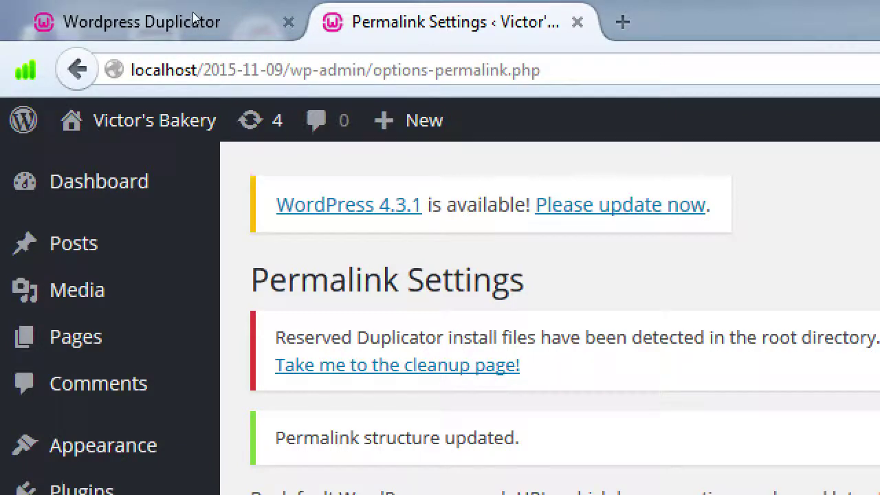
# Close the Permalink Settings tab with Ctrl+W to return to the installer's Step 3: Test Site.
pyautogui.hotkey('ctrl', 'w')
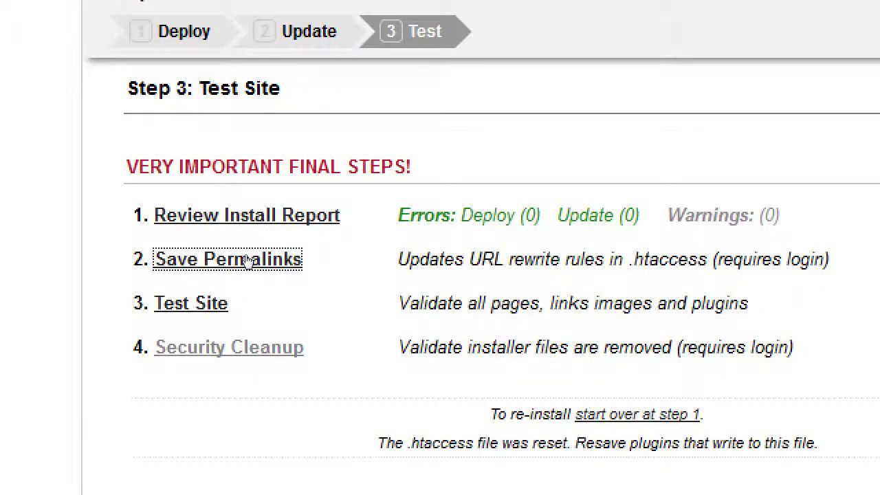
# Follow the Security Cleanup link and accept the redirect to Duplicator's Tools » Cleanup page.
pyautogui.press('Tab')
pyautogui.press('Tab')
pyautogui.press('Return')
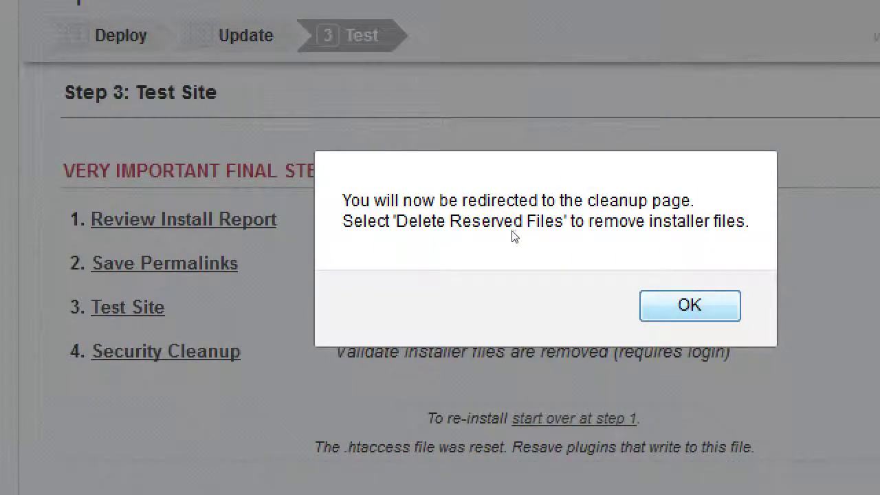
pyautogui.press('Return')
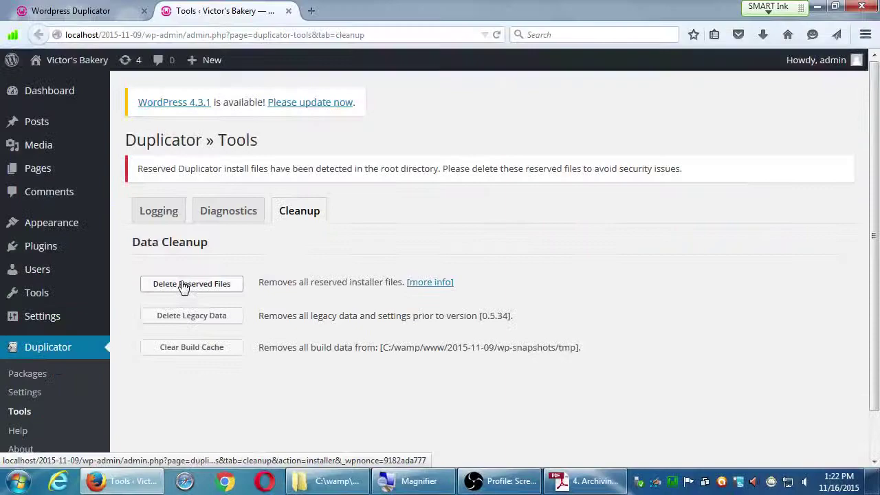
# Delete the reserved installer files and check that all five are reported Not Found.
pyautogui.click(383, 90)
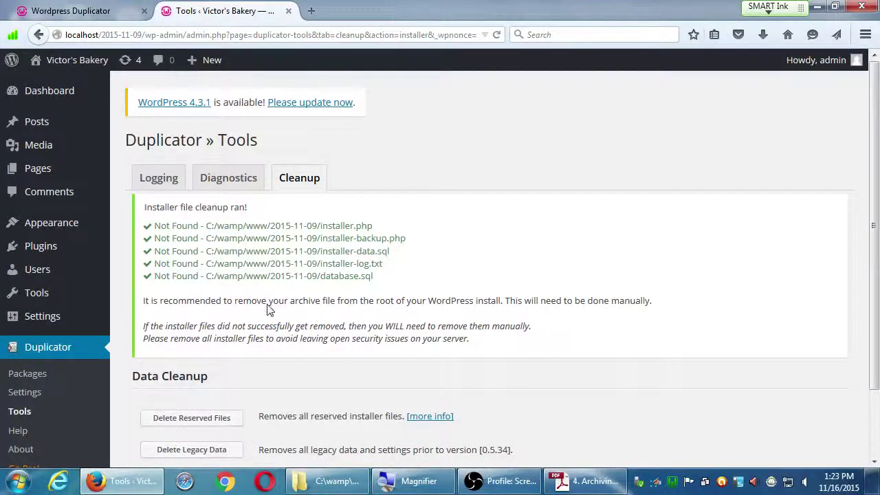
pyautogui.scroll(-2, 275, 304)
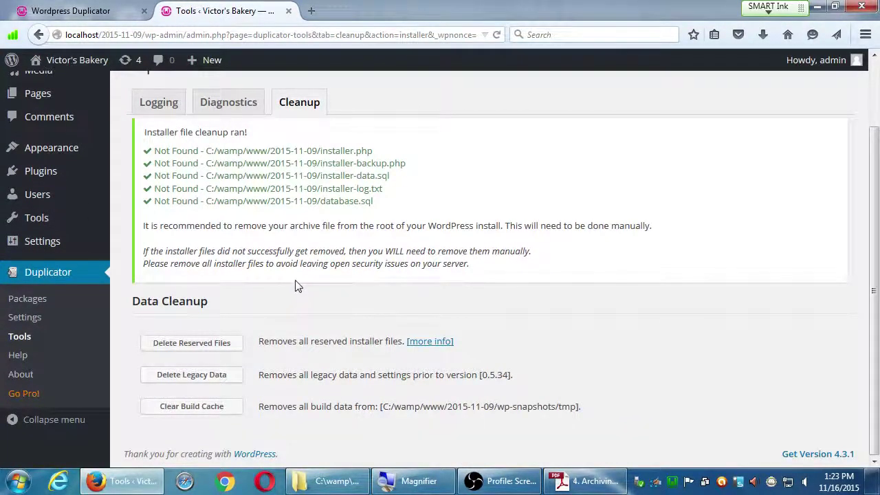
pyautogui.scroll(2, 295, 285)
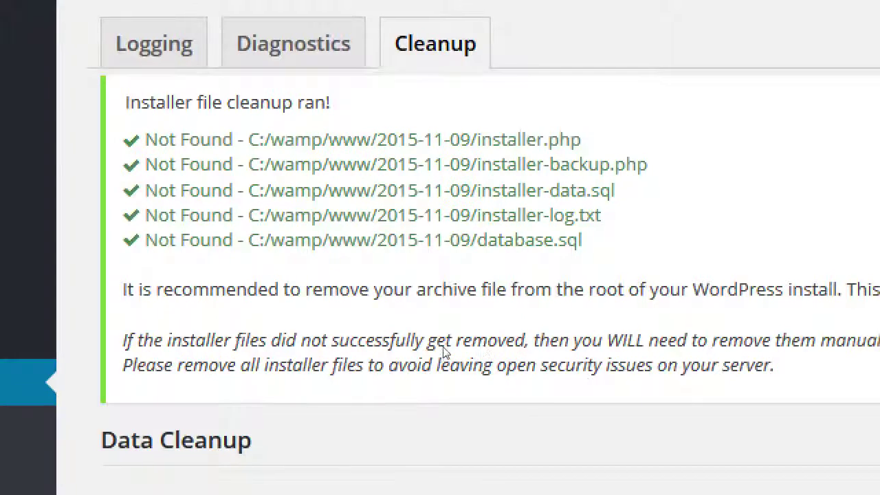
pyautogui.click(220, 311)
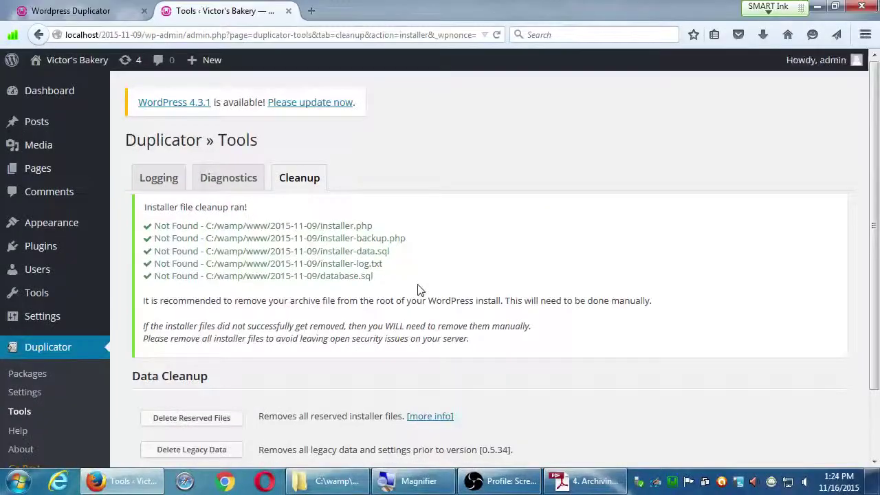
pyautogui.click(588, 481)
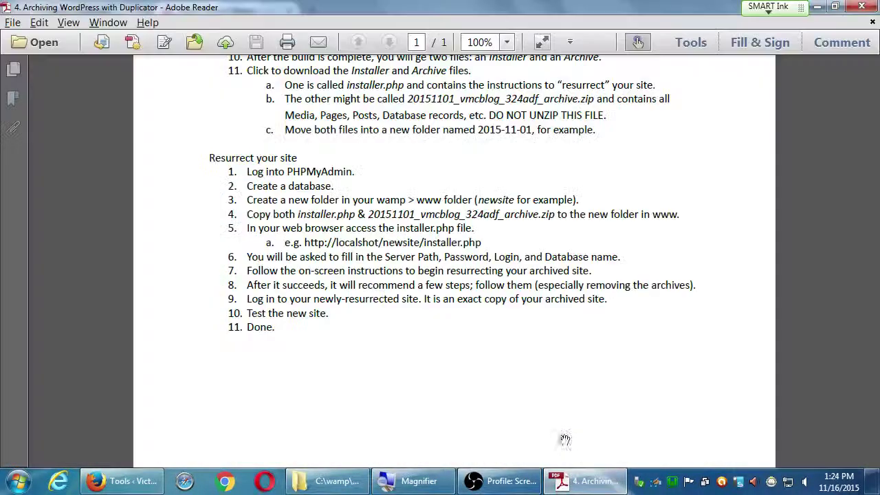
pyautogui.click(584, 481)
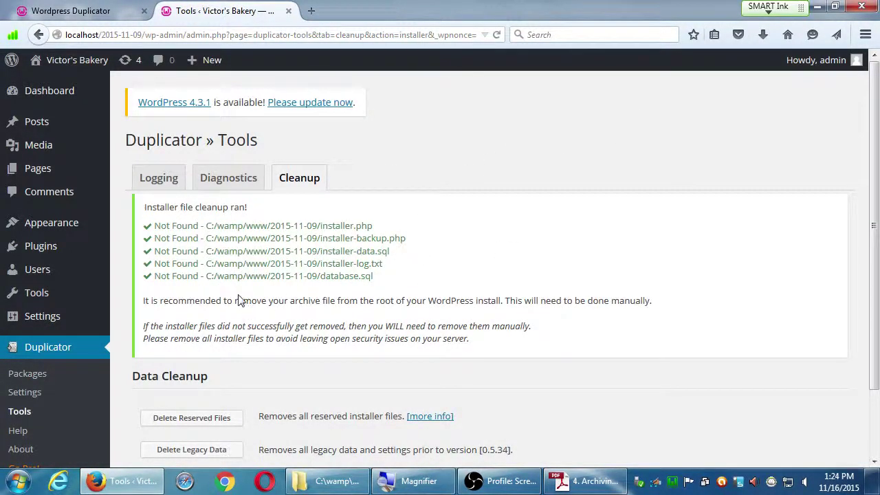
pyautogui.click(217, 417)
pyautogui.moveTo(279, 225); pyautogui.dragTo(397, 282)
pyautogui.click(396, 281)
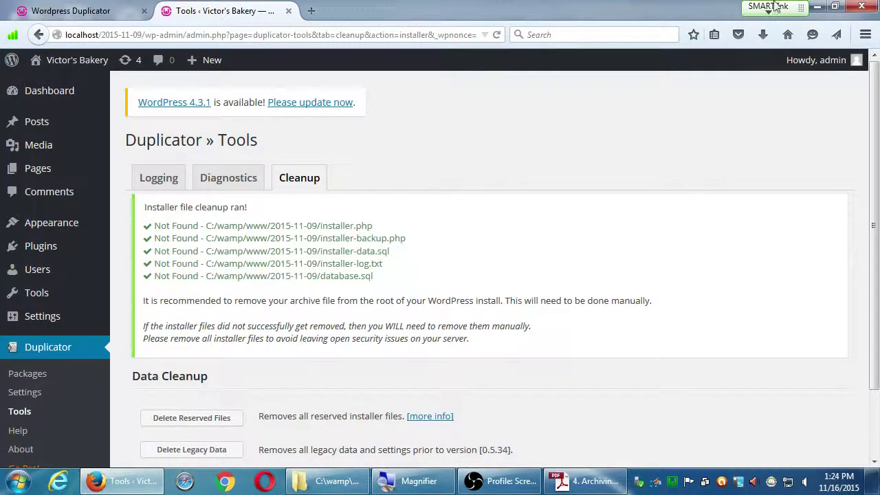
pyautogui.click(820, 7)
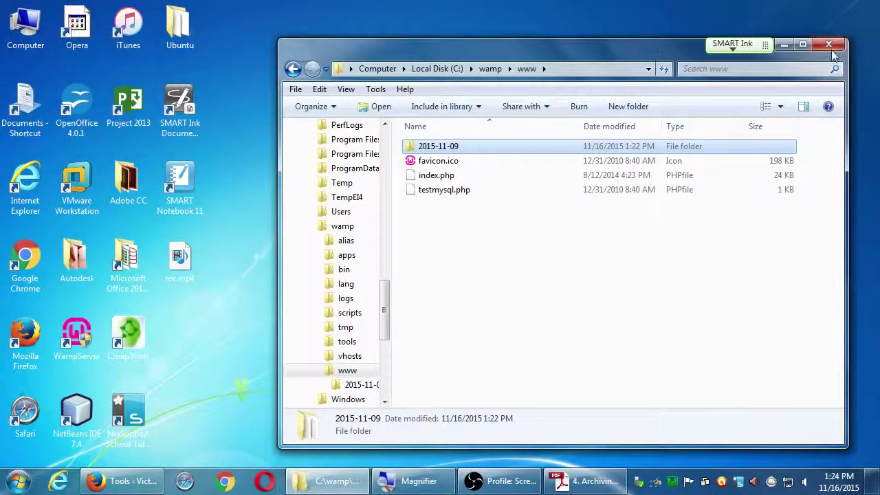
# Browse in Explorer from Local Disk (C:) to the wamp\www\2015-11-09 site folder.
pyautogui.click(828, 46)
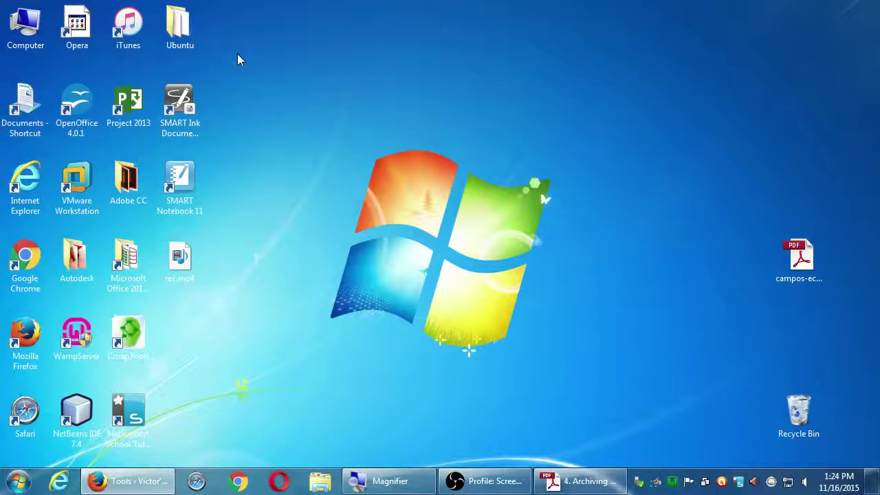
pyautogui.doubleClick(23, 28)
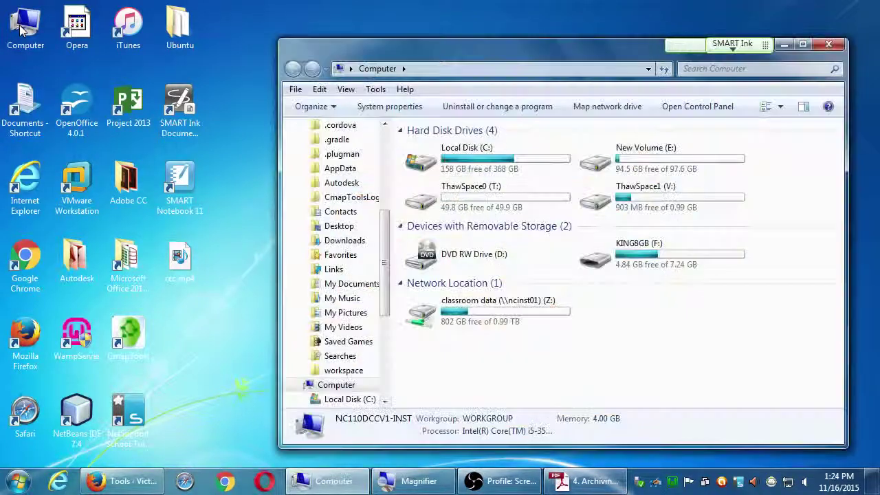
pyautogui.doubleClick(440, 165)
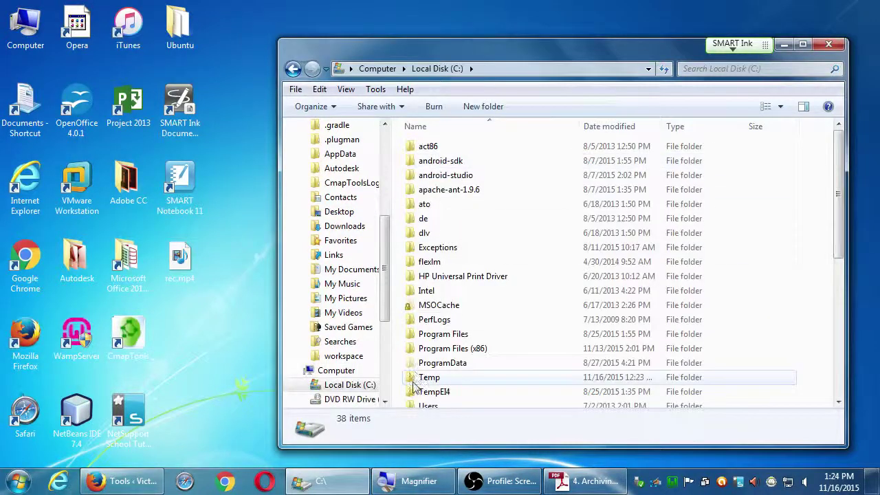
pyautogui.moveTo(440, 449); pyautogui.dragTo(440, 488)
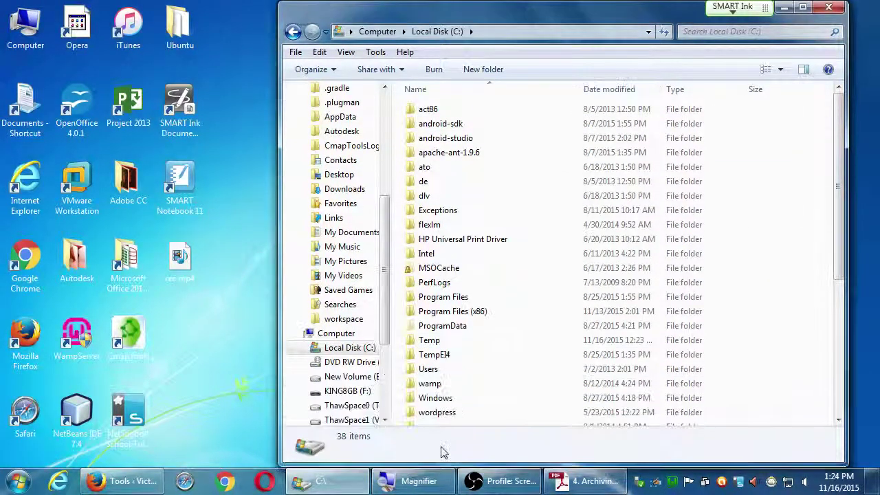
pyautogui.doubleClick(430, 385)
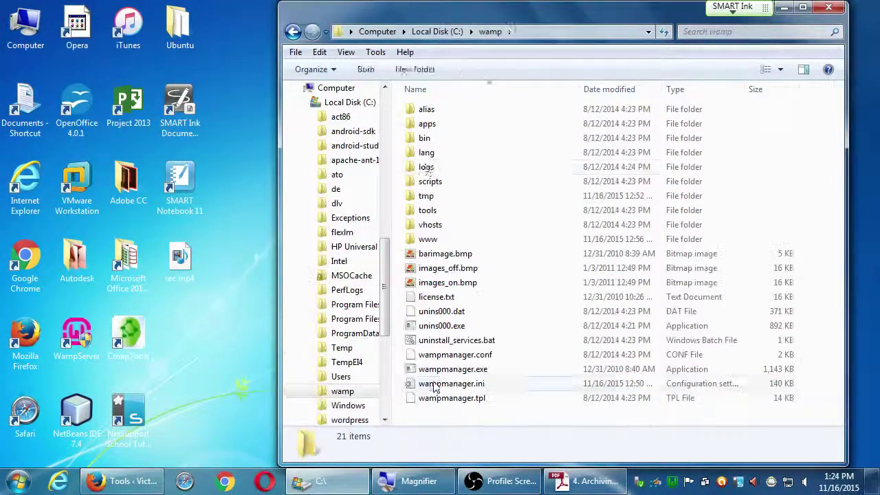
pyautogui.doubleClick(411, 239)
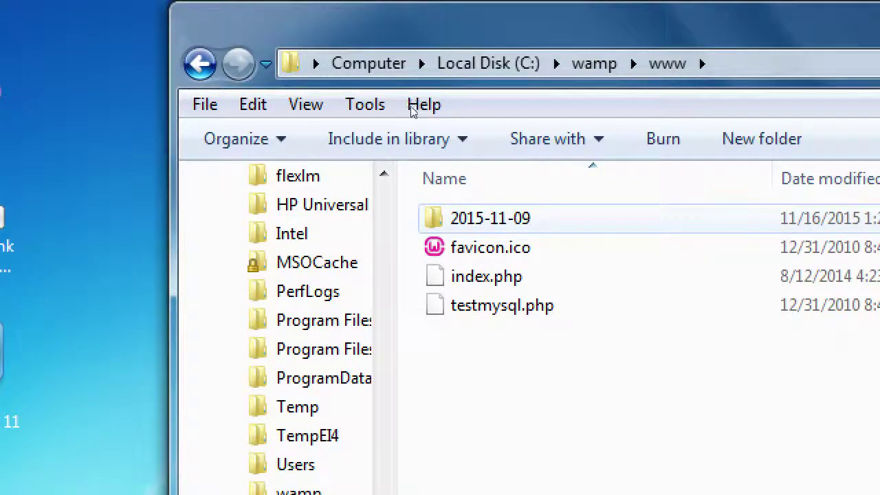
pyautogui.press('Return')
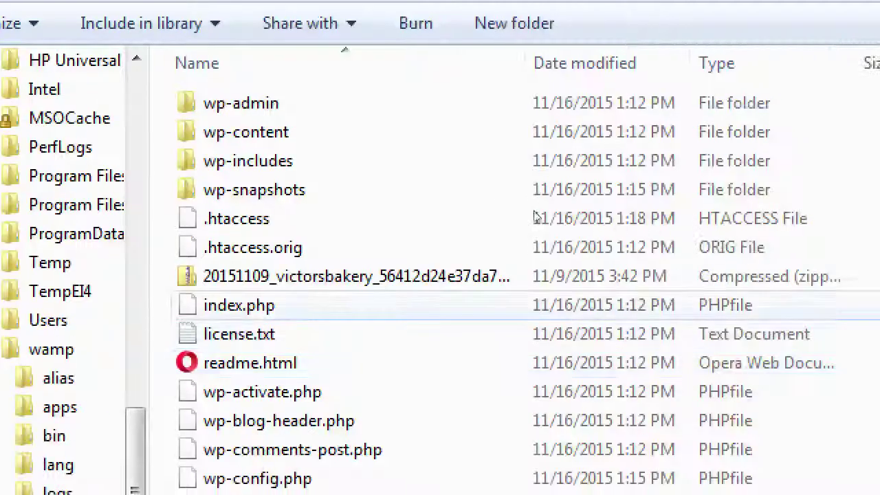
# Delete the victorsbakery backup zip archive to the Recycle Bin and return to the archiving guide.
pyautogui.press('2')
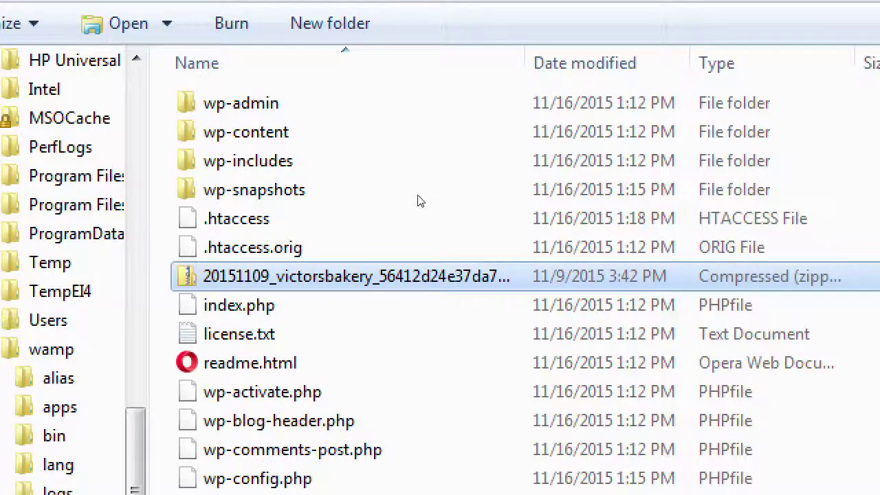
pyautogui.press('Delete')
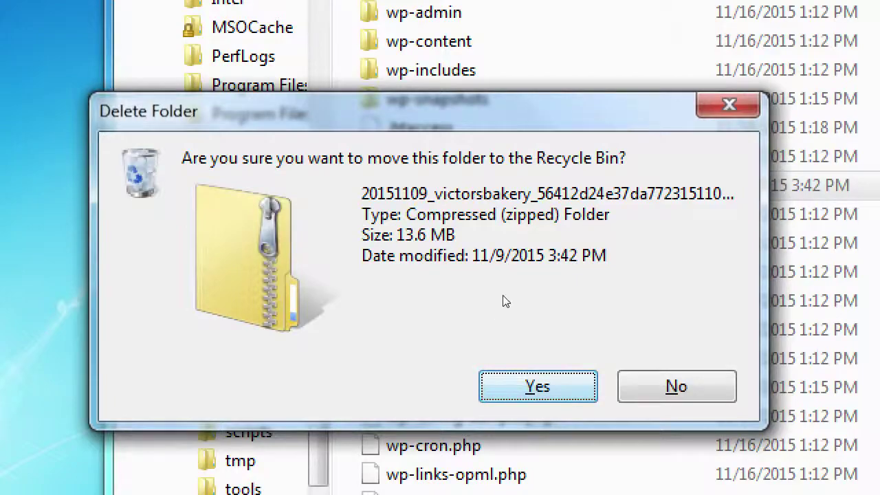
pyautogui.press('Return')
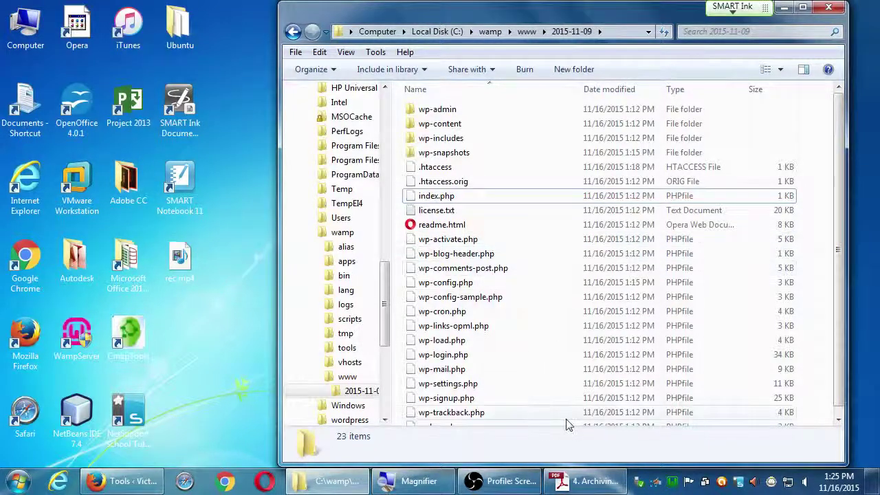
pyautogui.click(581, 481)
pyautogui.moveTo(534, 332); pyautogui.dragTo(554, 398)
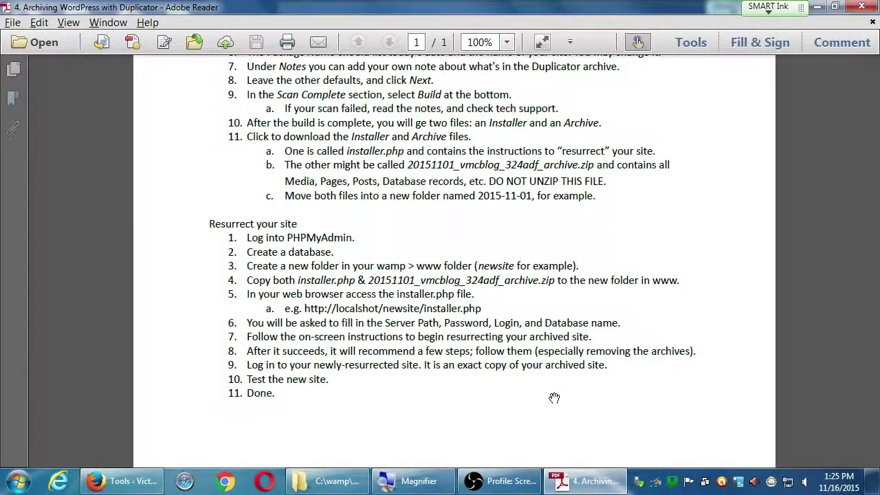
pyautogui.scroll(5, 589, 204)
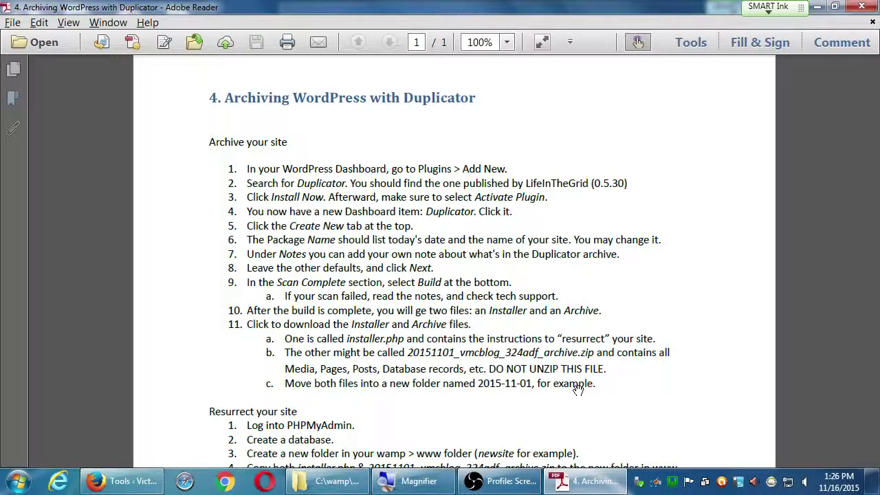
pyautogui.moveTo(577, 388); pyautogui.dragTo(606, 153)
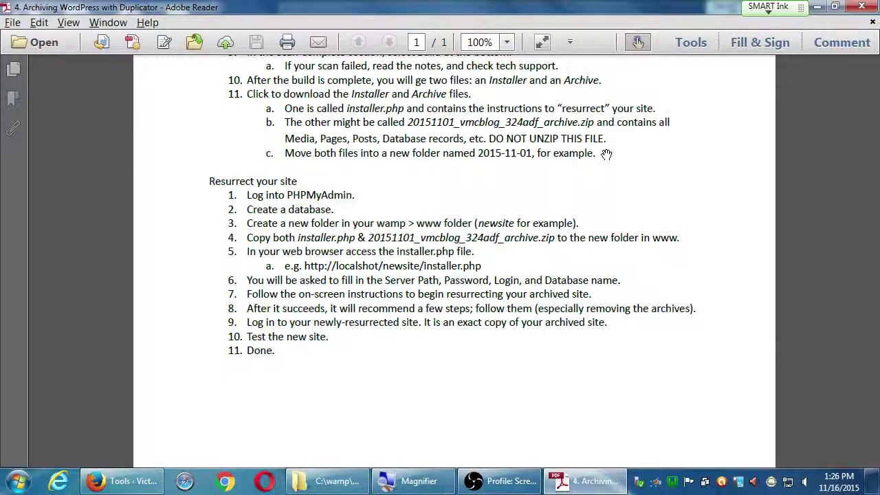
pyautogui.moveTo(606, 154); pyautogui.dragTo(623, 290)
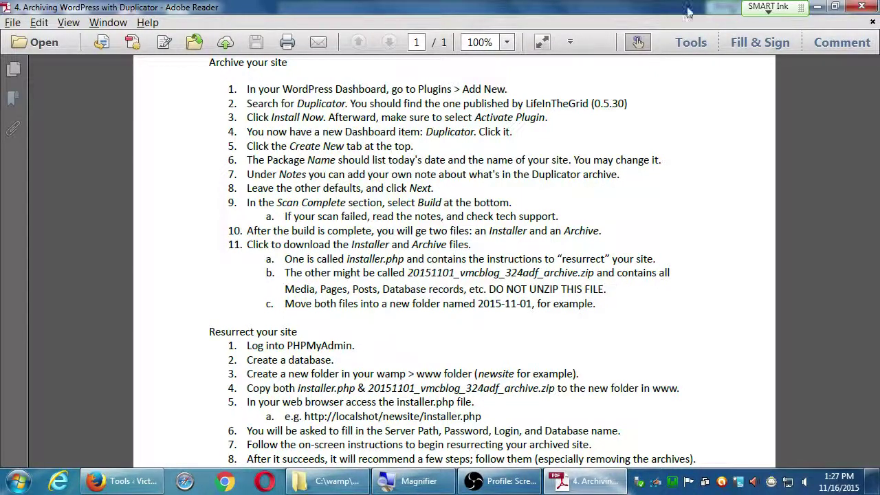
# Pan through the guide's 'Resurrect your site' checklist and archiving steps 2–11, back to the top of the page.
pyautogui.moveTo(519, 385); pyautogui.dragTo(529, 297)
pyautogui.scroll(-4, 528, 295)
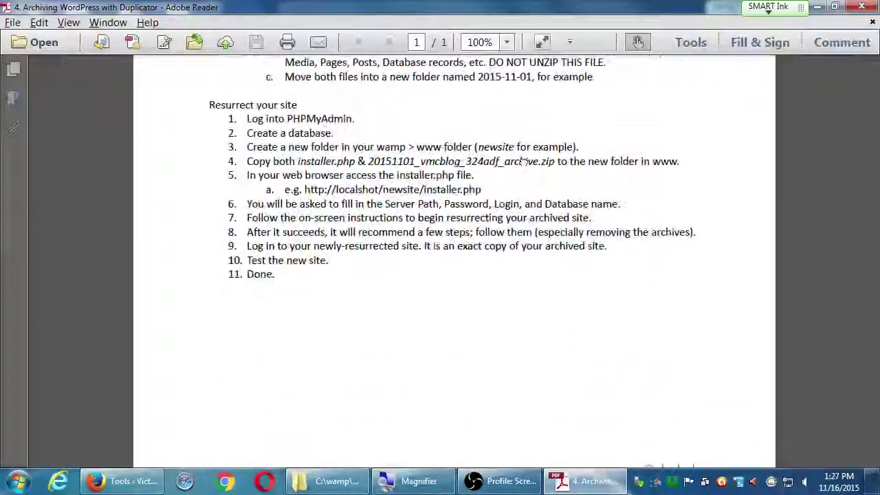
pyautogui.scroll(8, 498, 268)
pyautogui.scroll(2, 498, 268)
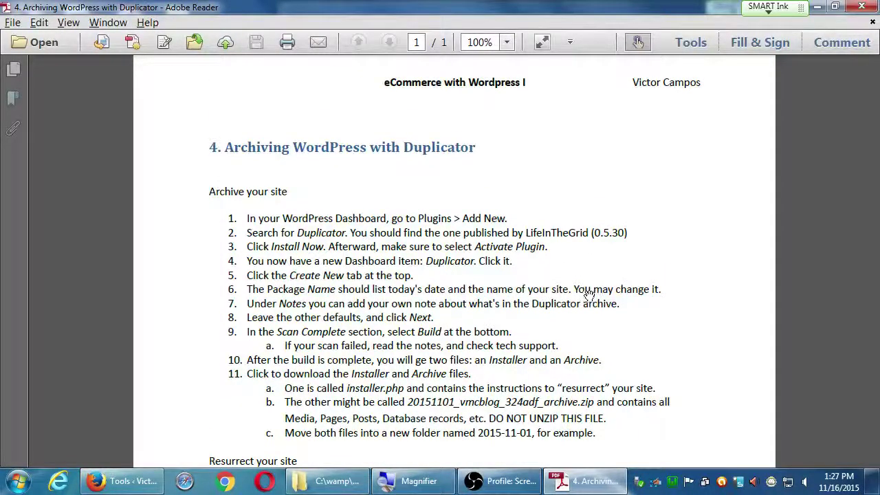
pyautogui.moveTo(663, 391); pyautogui.dragTo(646, 55)
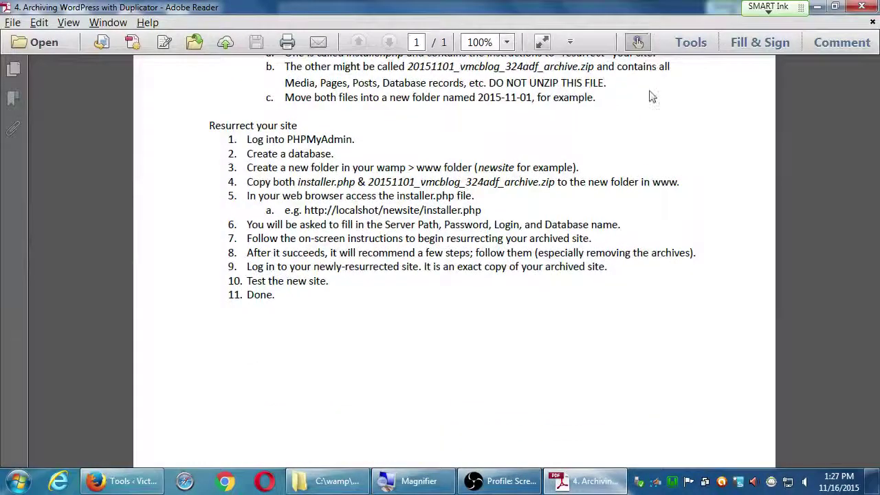
pyautogui.moveTo(664, 108); pyautogui.dragTo(694, 271)
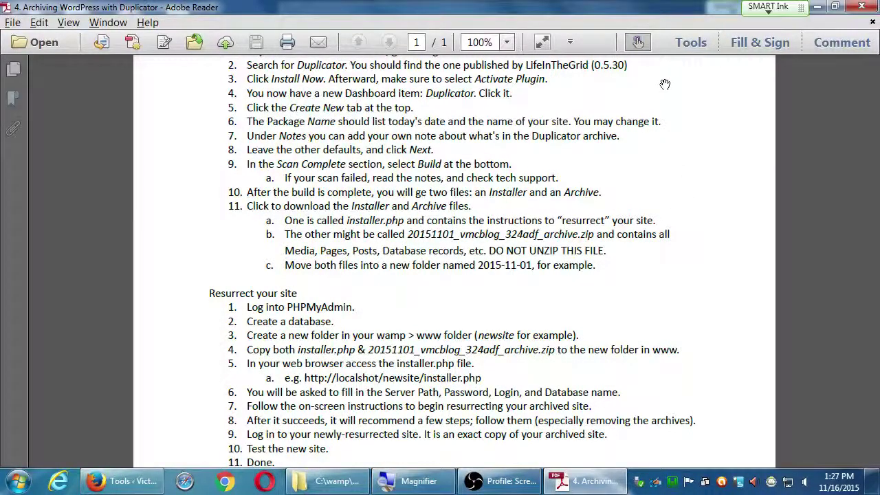
pyautogui.moveTo(668, 85); pyautogui.dragTo(692, 279)
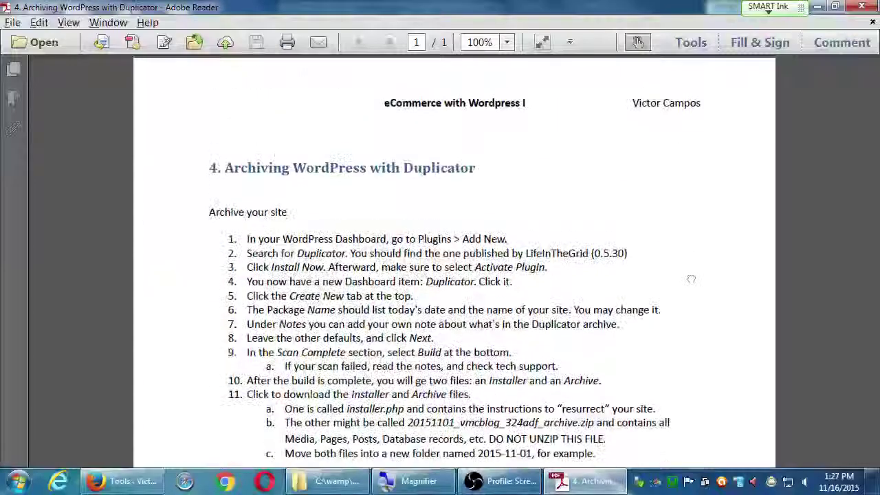
# Close the instructions PDF and Explorer window, then close Firefox's leftover Wordpress Duplicator tab.
pyautogui.click(865, 7)
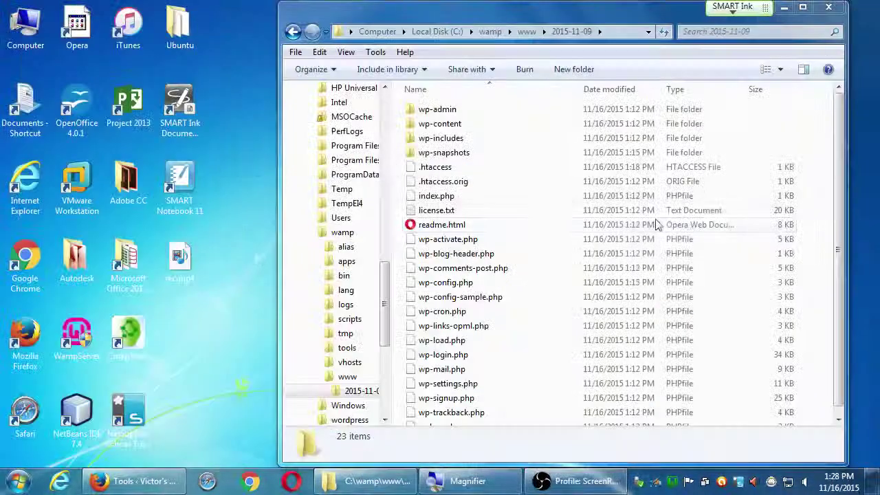
pyautogui.click(830, 9)
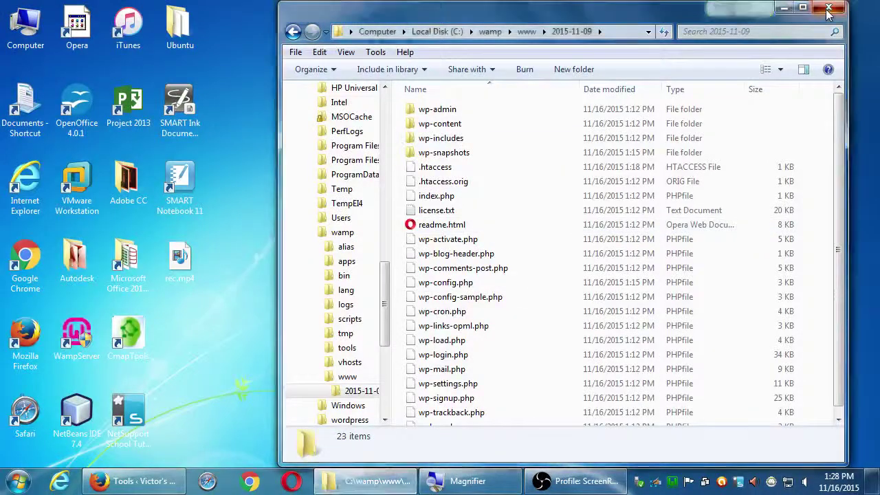
pyautogui.hotkey('alt', 'Tab')
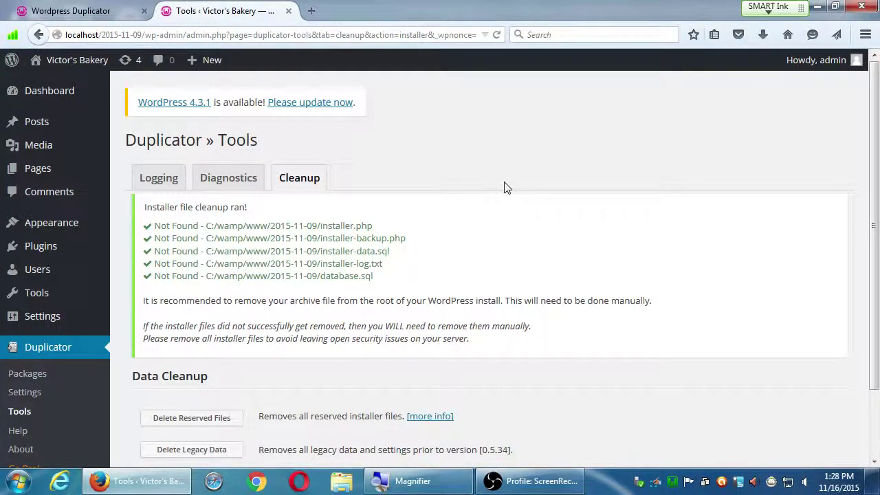
pyautogui.press('super+plus')
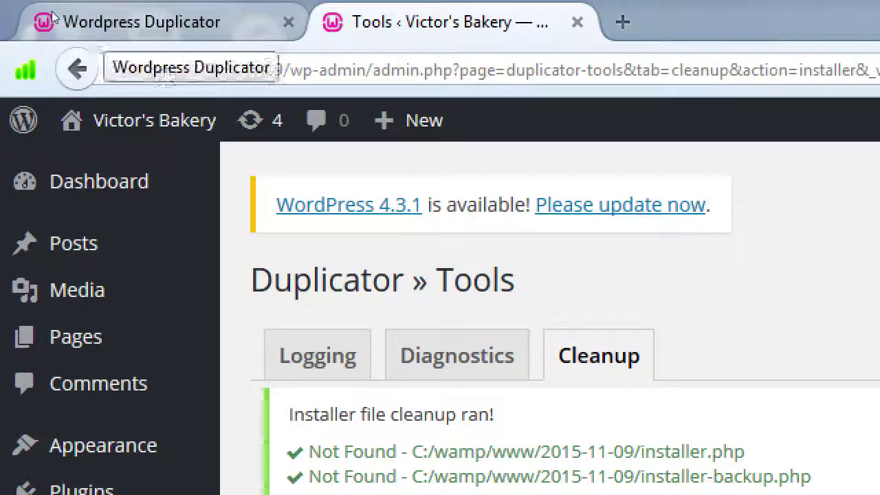
pyautogui.middleClick(143, 21)
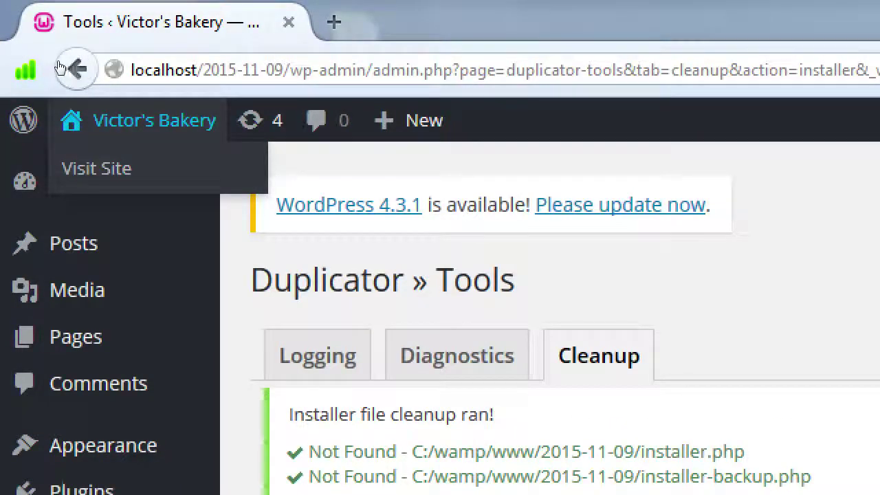
# Go back to localhost/2015-11-09/ and scroll through the Victor's Bakery home page.
pyautogui.click(76, 69)
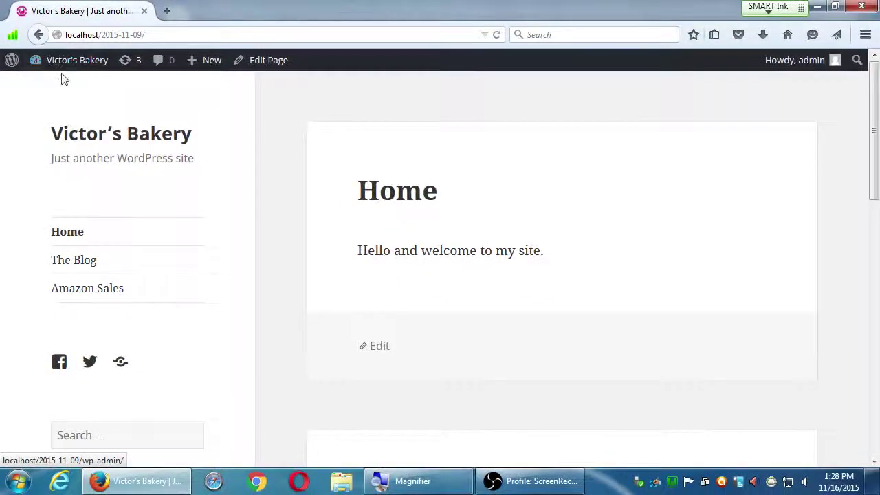
pyautogui.scroll(-10, 268, 257)
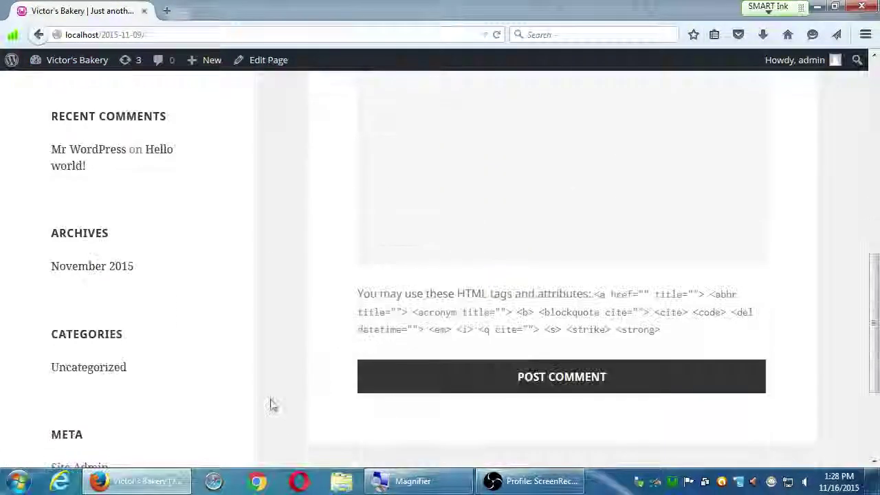
pyautogui.scroll(10, 268, 403)
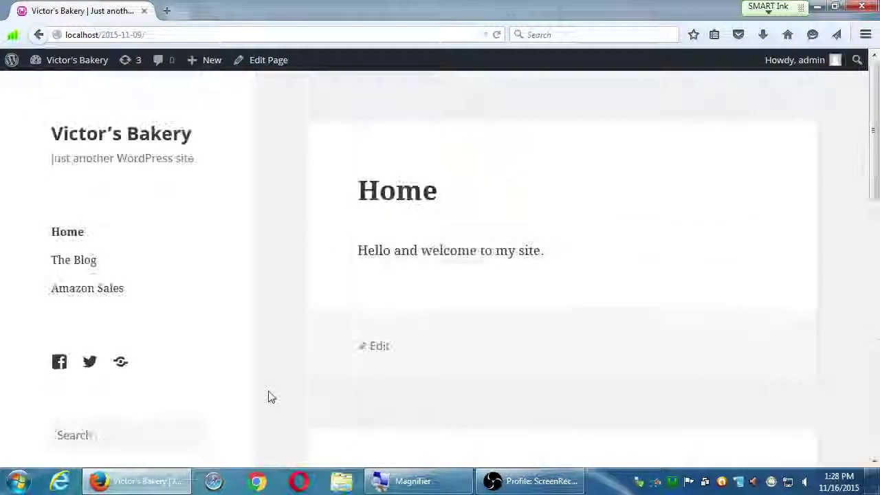
pyautogui.scroll(-5, 269, 374)
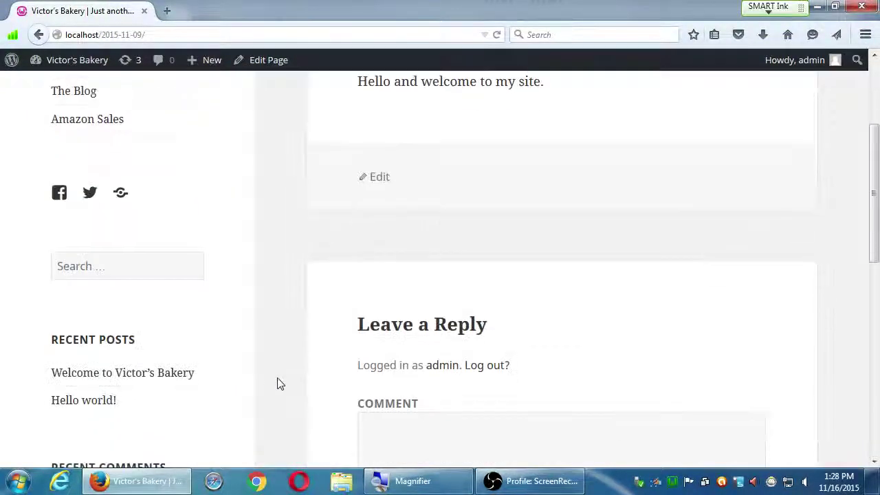
pyautogui.scroll(5, 280, 384)
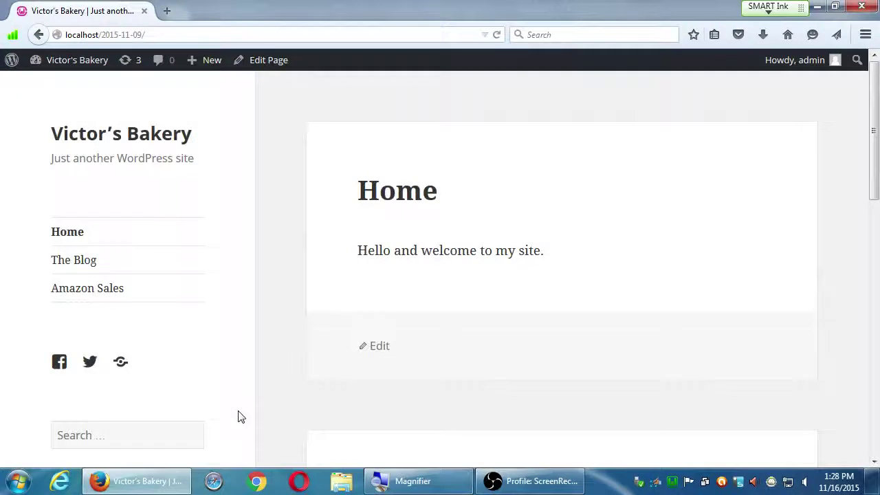